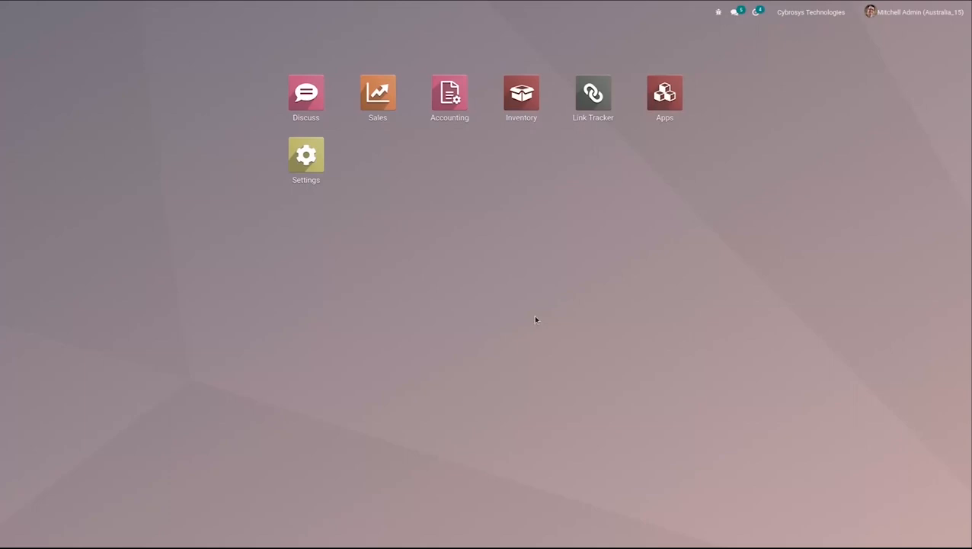
Step: Open the current company's information form from the general settings and review its address, country, tax ID, registry and currency fields
left_click(296, 155)
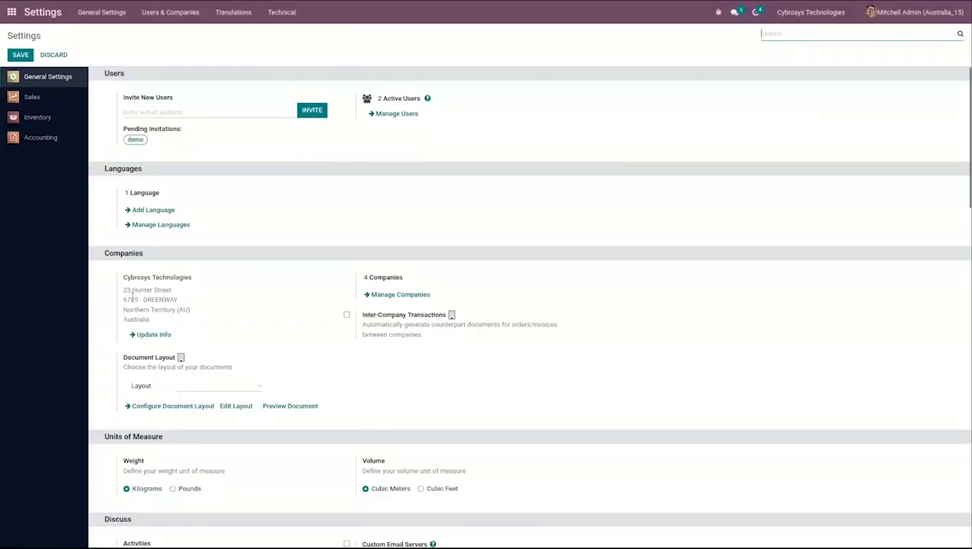
left_click(150, 334)
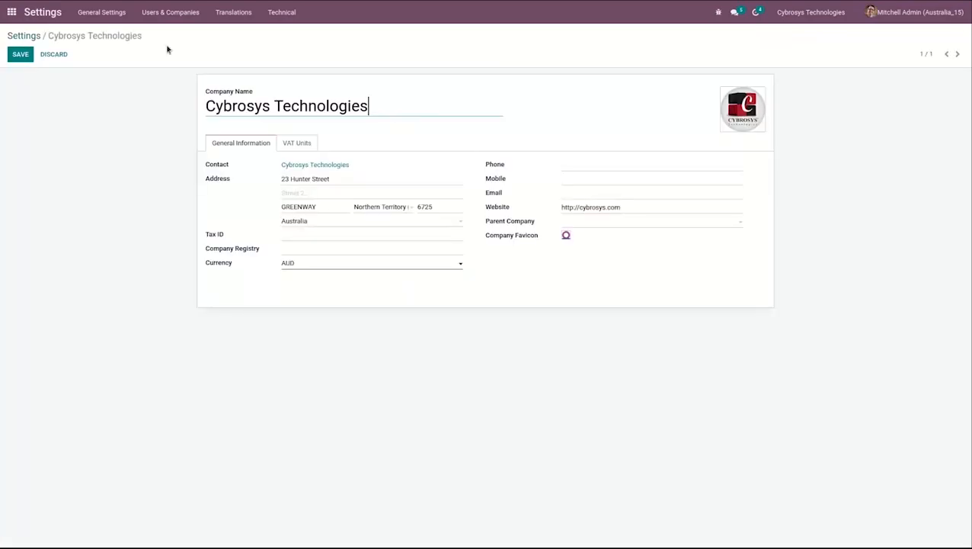
left_click(158, 15)
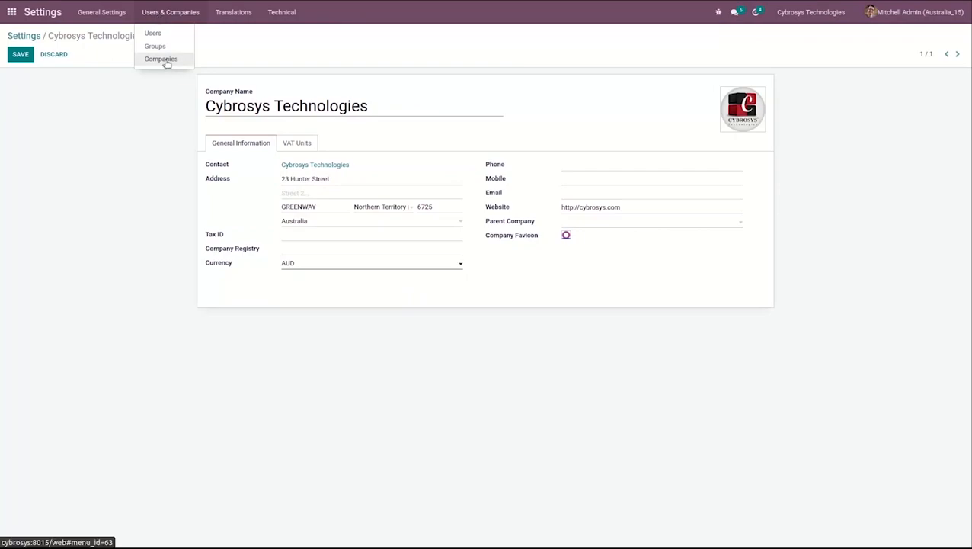
left_click(122, 110)
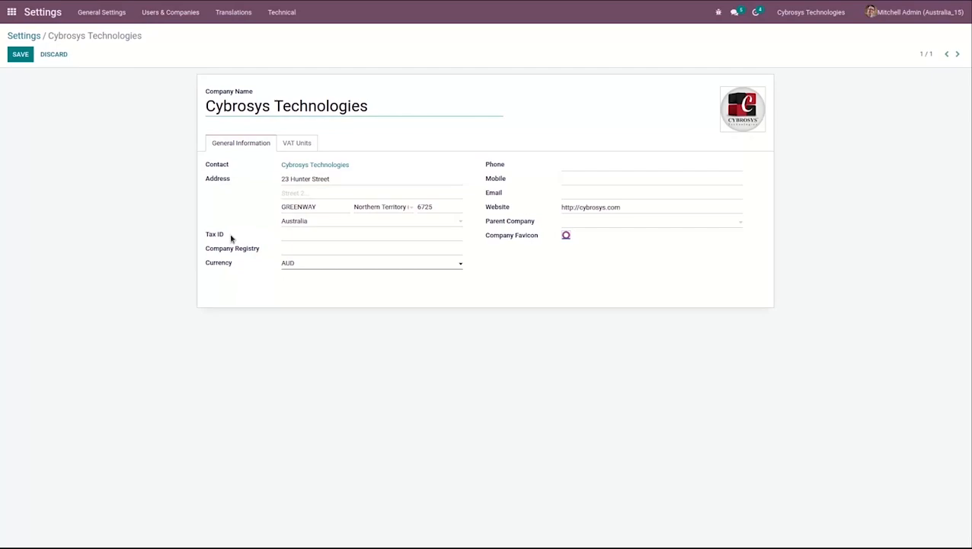
mouse_move(237, 254)
left_click(291, 248)
left_click(236, 293)
Step: Search the full Apps list for the l10n_au modules with the default Apps filter removed
left_click(12, 13)
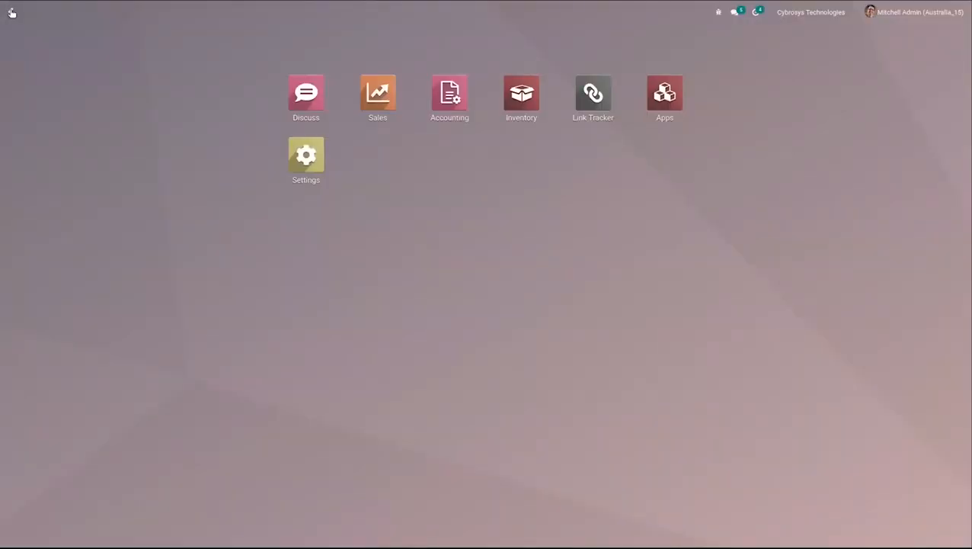
left_click(673, 108)
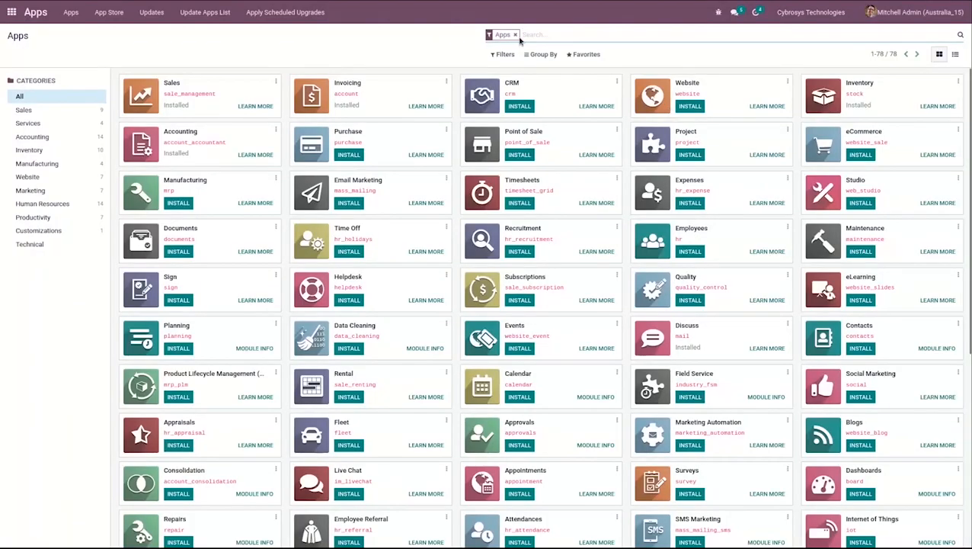
left_click(515, 35)
type("l10n_au")
left_click(518, 47)
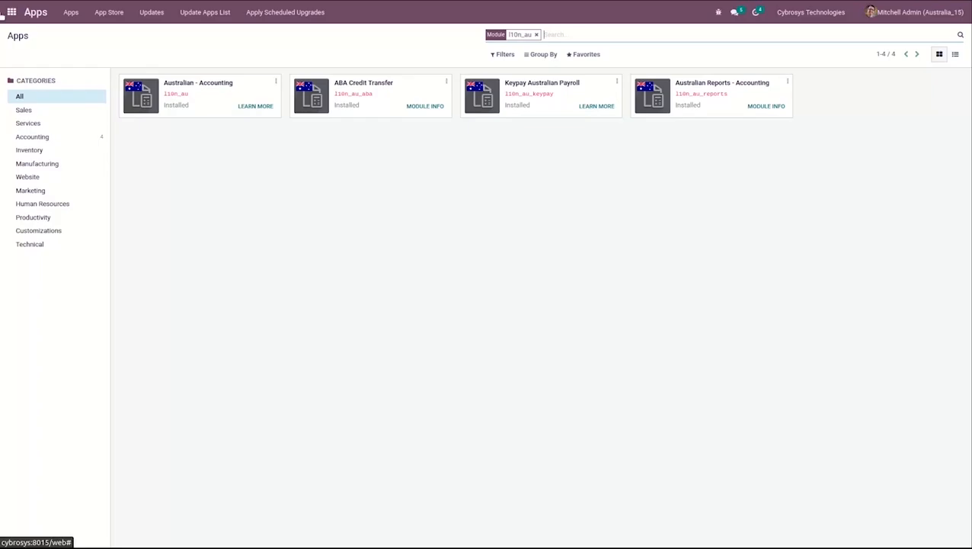
Step: Open the configuration settings of the Accounting app
left_click(12, 11)
left_click(455, 118)
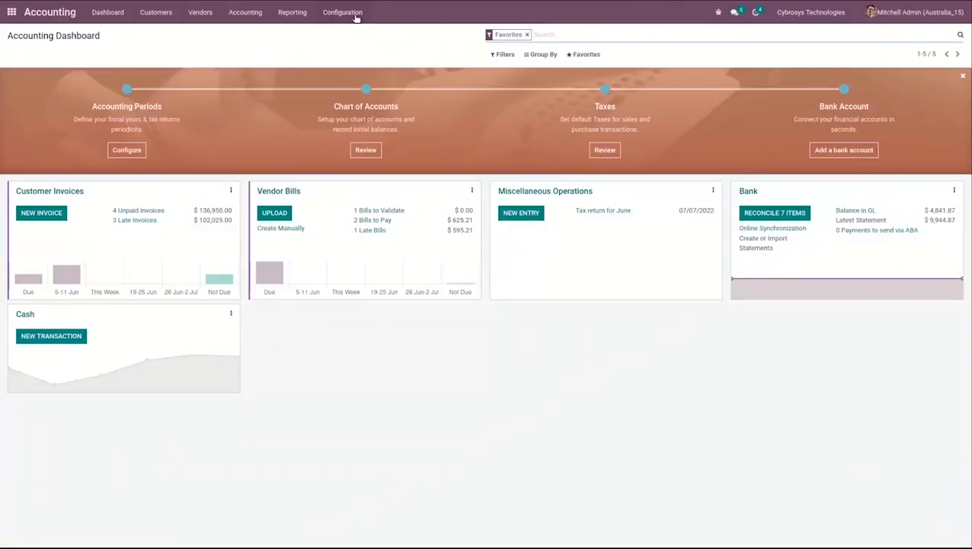
left_click(355, 14)
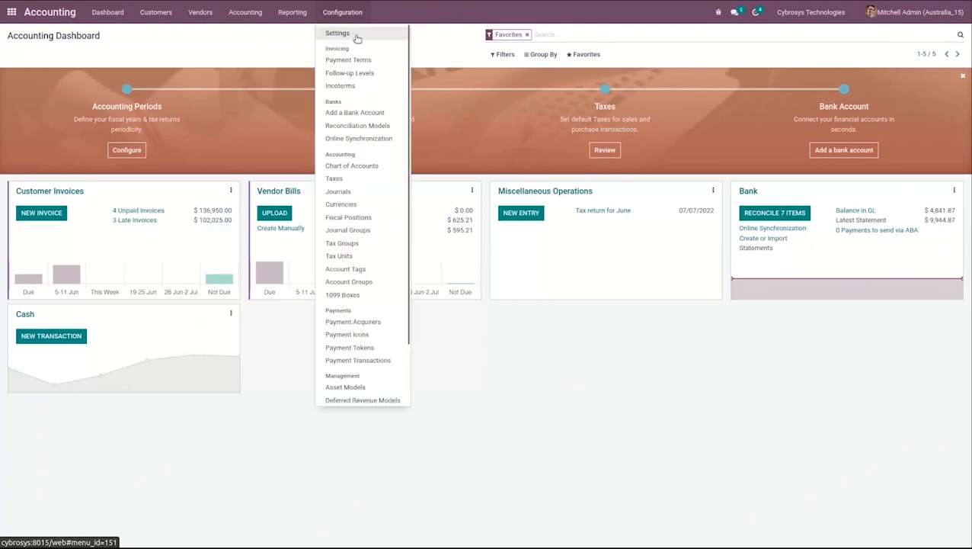
left_click(356, 35)
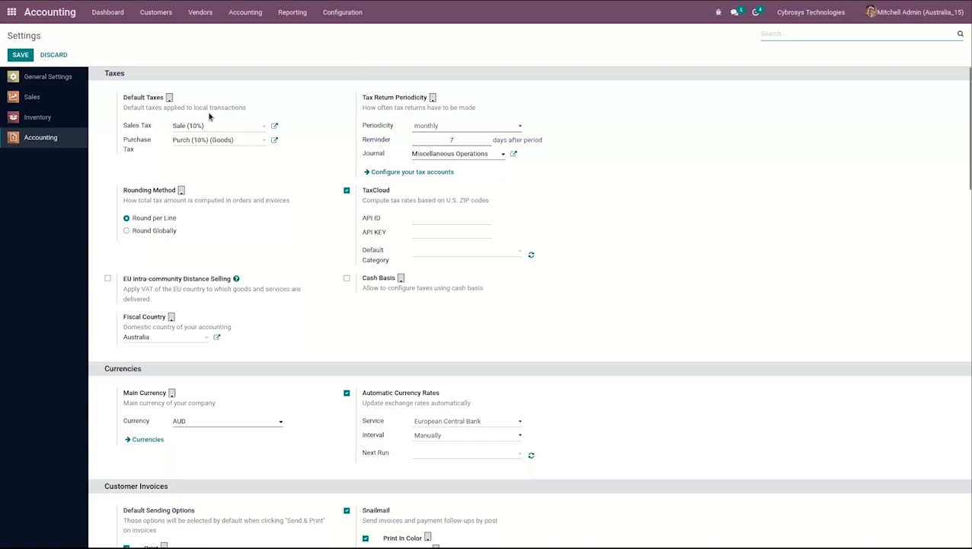
Step: Review the available default sales and purchase taxes, then check the fiscal country and main currency settings
mouse_move(210, 116)
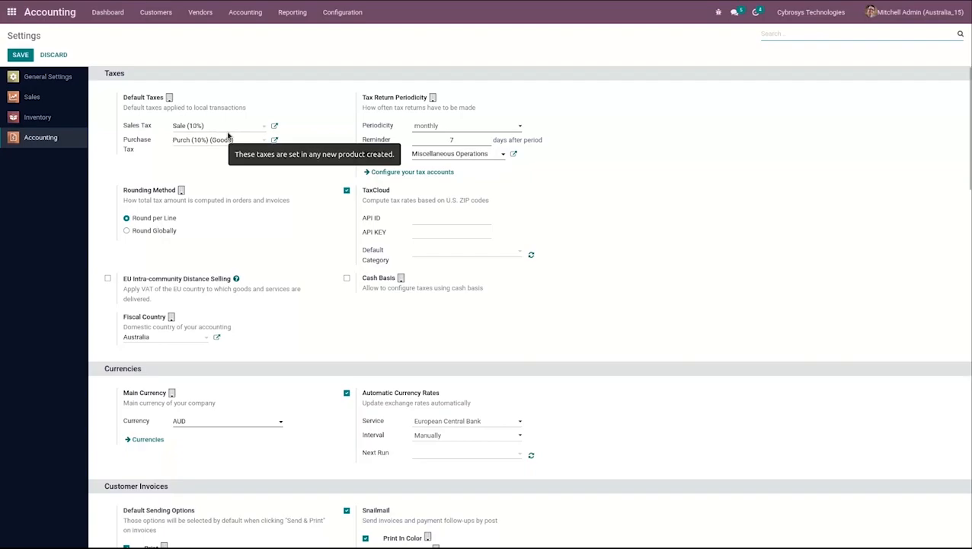
left_click(229, 128)
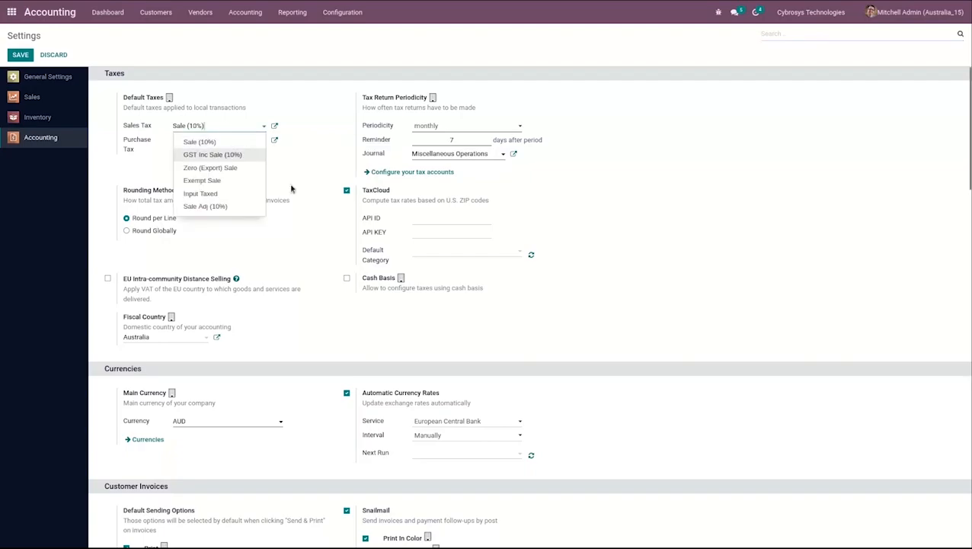
left_click(252, 141)
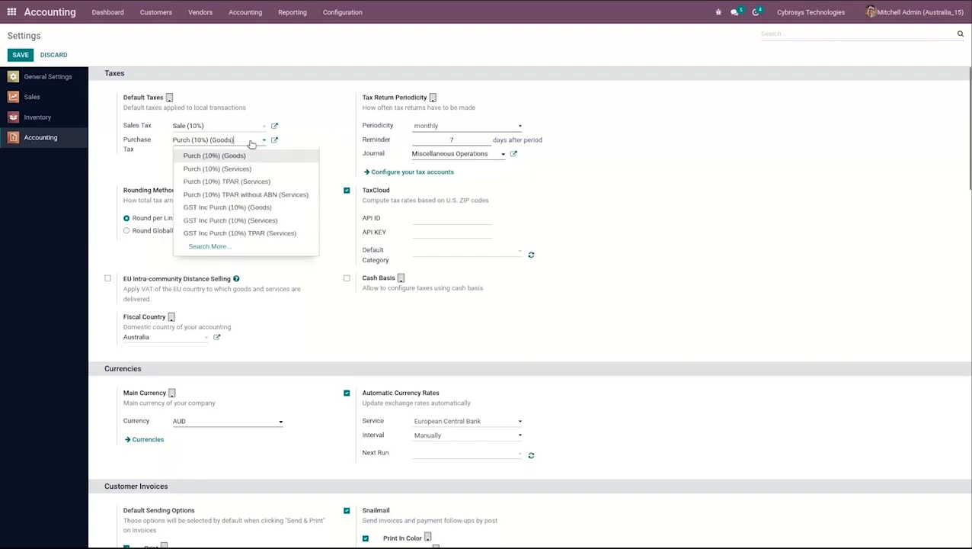
left_click(309, 124)
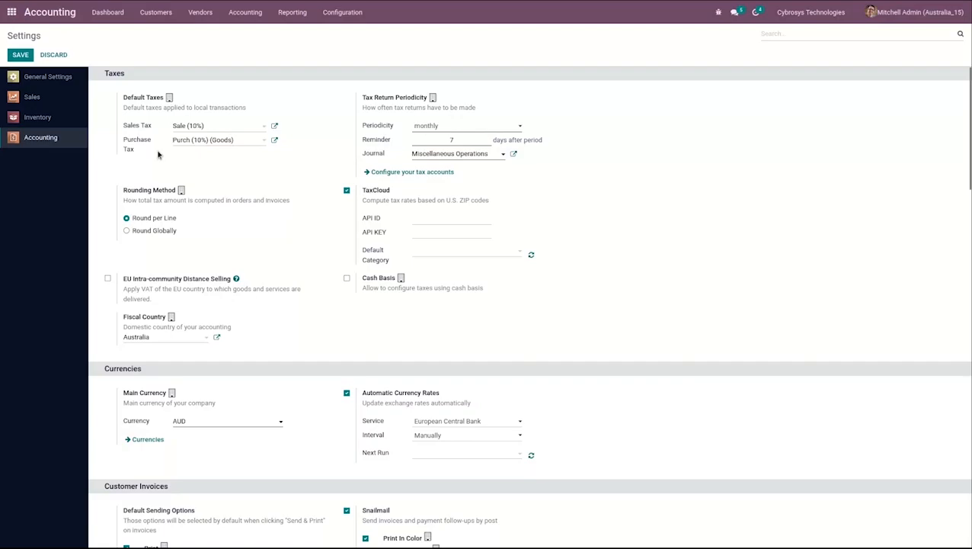
left_click(246, 143)
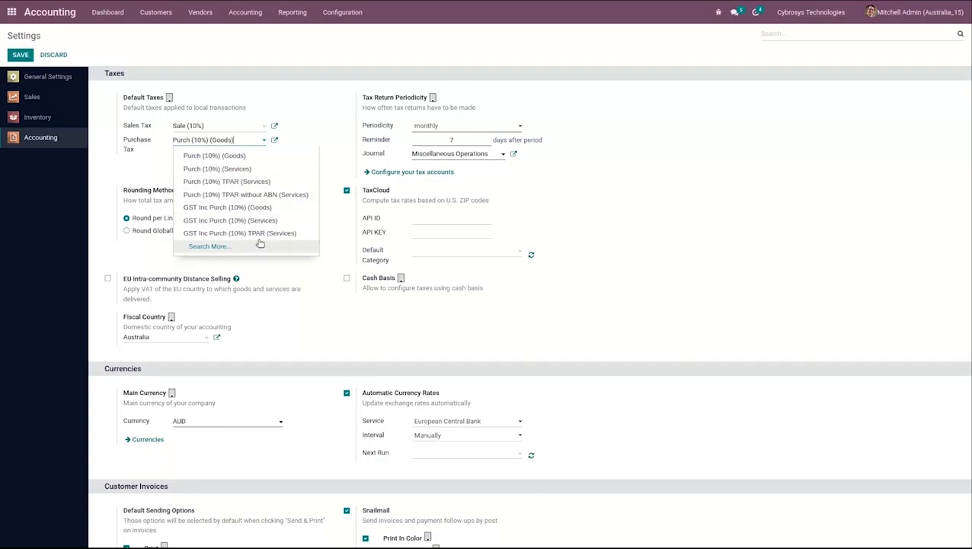
left_click(301, 90)
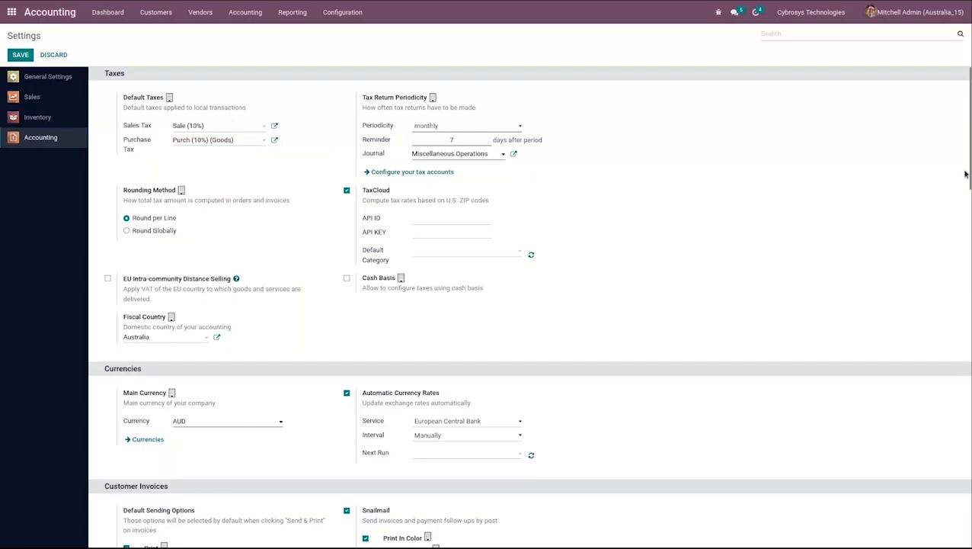
scroll(965, 175, "down", 4)
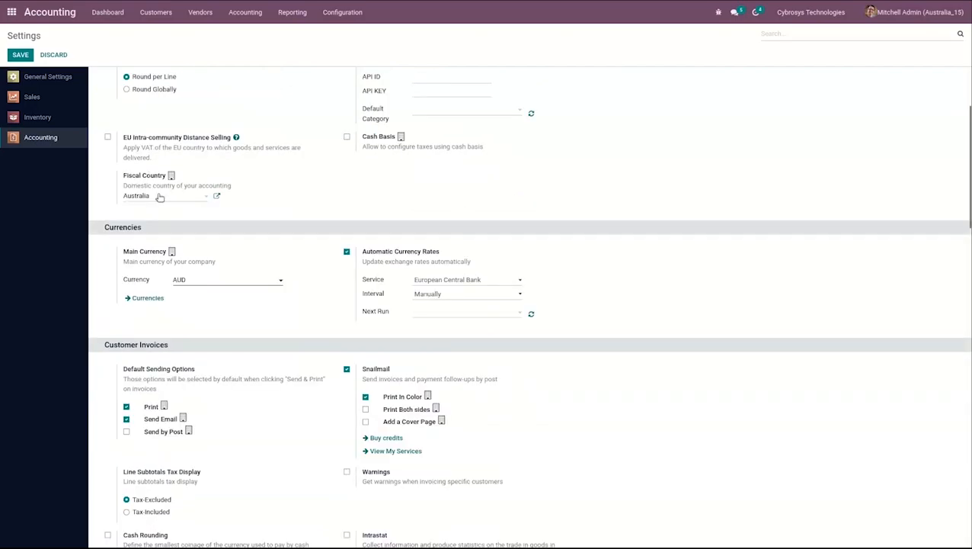
mouse_move(160, 197)
Step: Open the chart of accounts and look through the listed accounts and their types
left_click(338, 16)
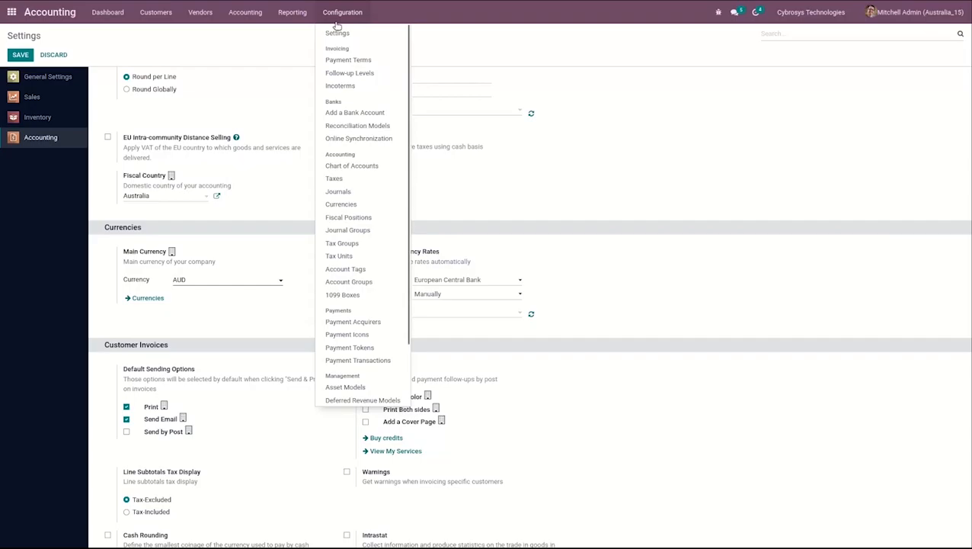
left_click(366, 165)
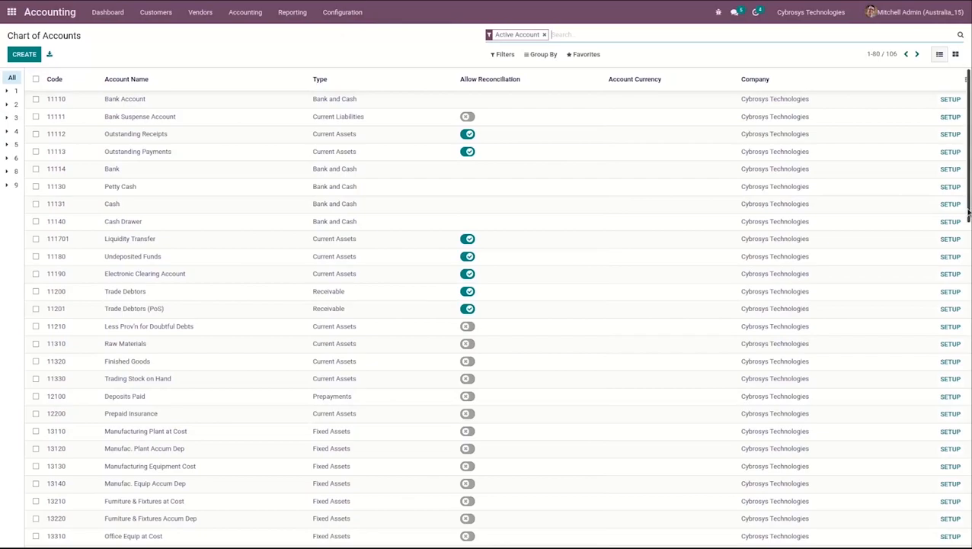
left_click_drag(968, 214, 969, 429)
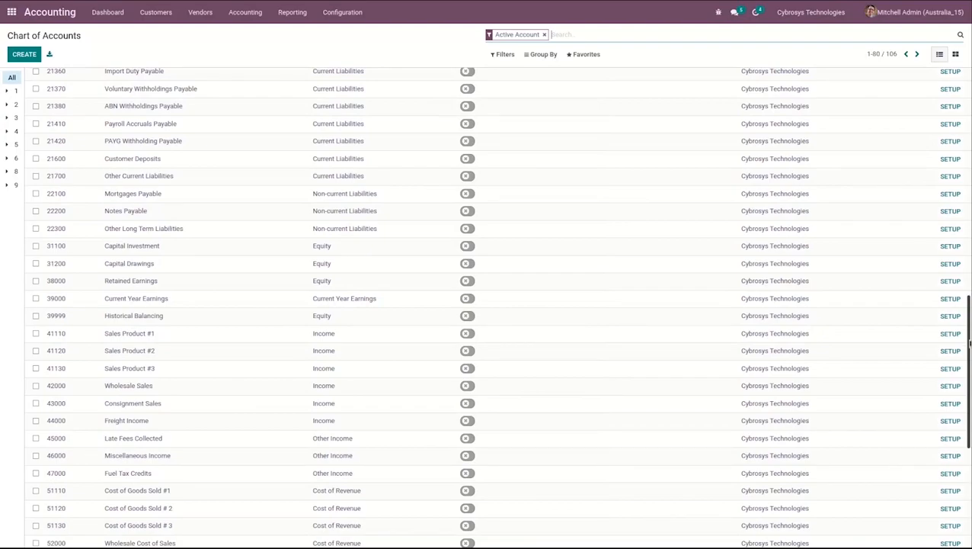
scroll(970, 344, "down", 2)
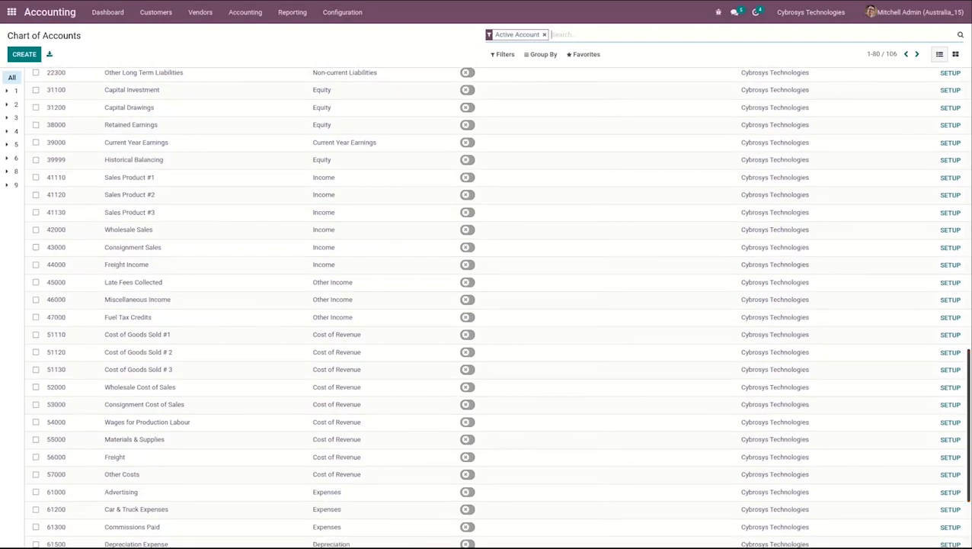
scroll(968, 344, "up", 5)
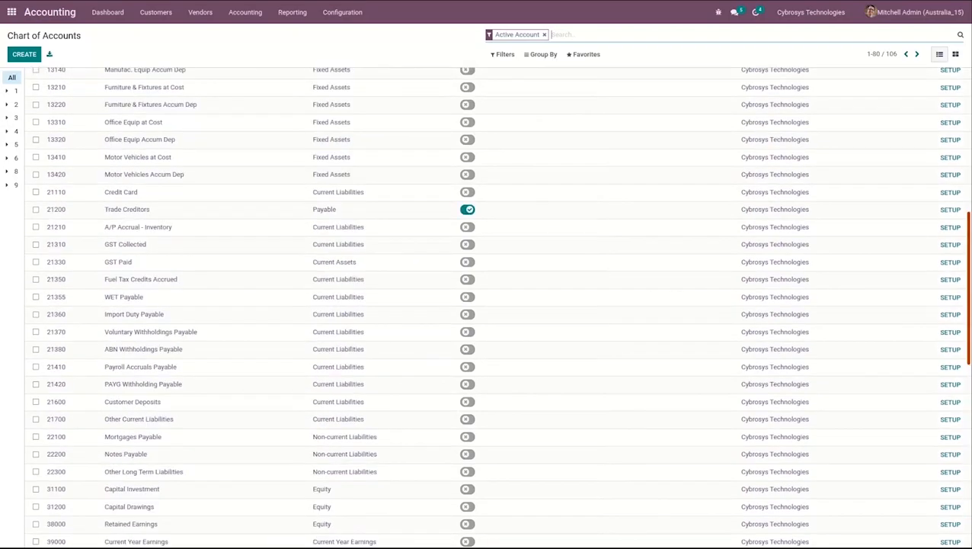
scroll(968, 345, "up", 5)
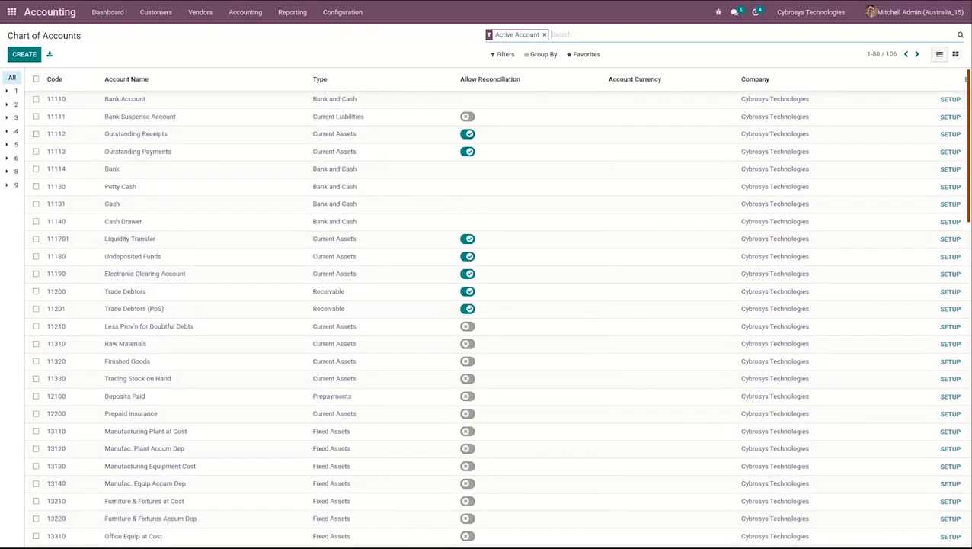
Step: View only the Assets accounts and then only the Income accounts, removing each filter after viewing
left_click(491, 57)
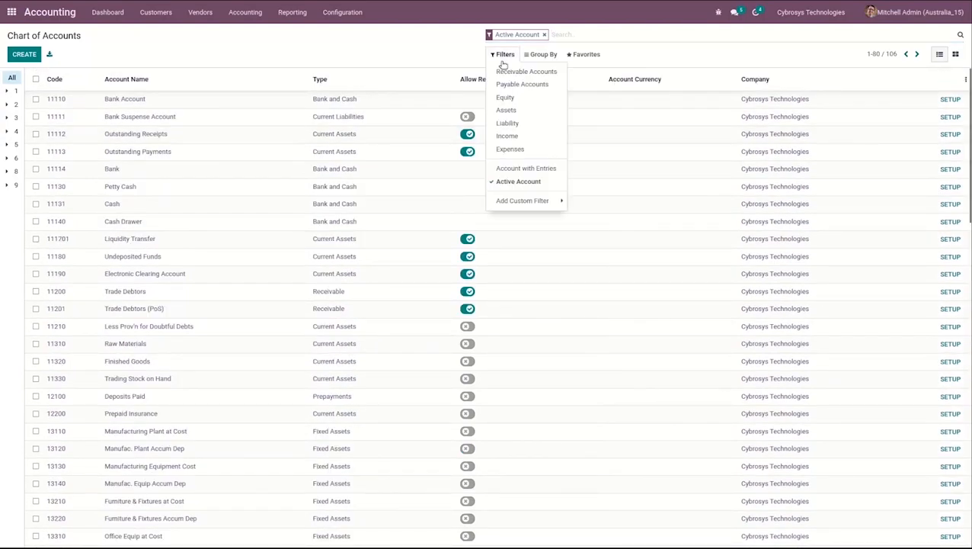
left_click(520, 111)
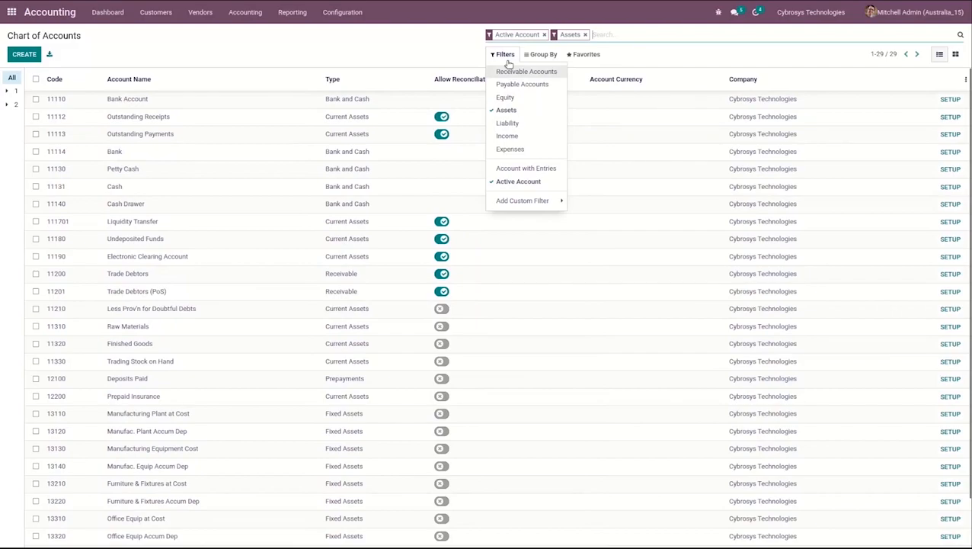
left_click(505, 111)
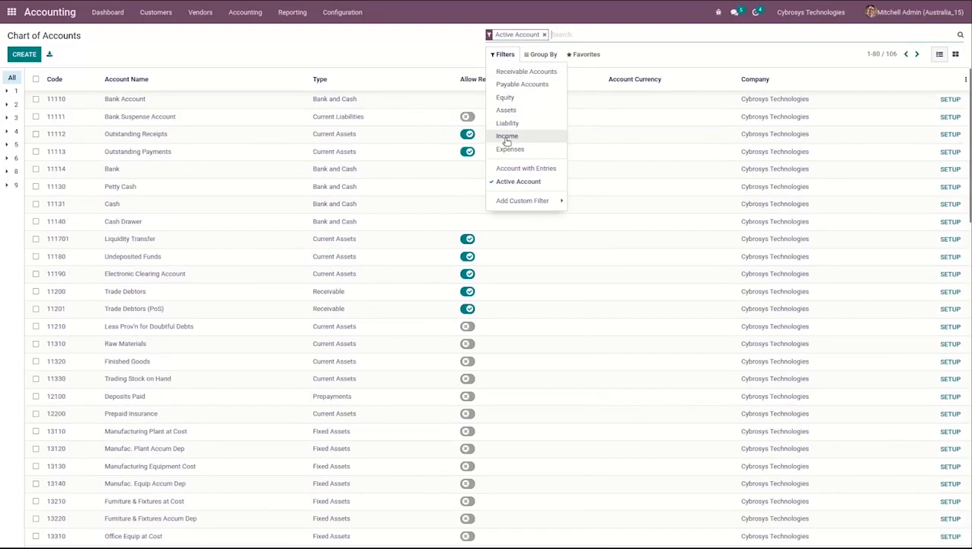
left_click(507, 136)
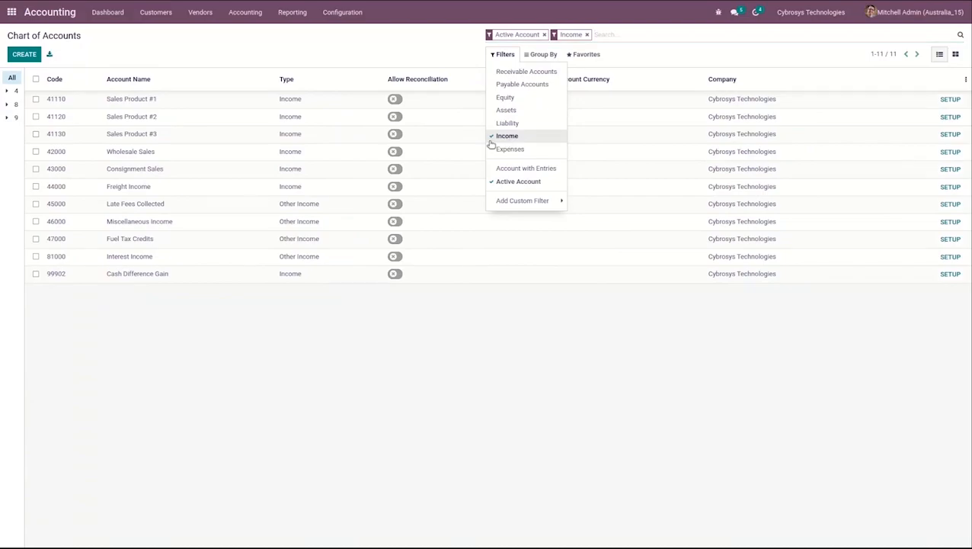
left_click(489, 135)
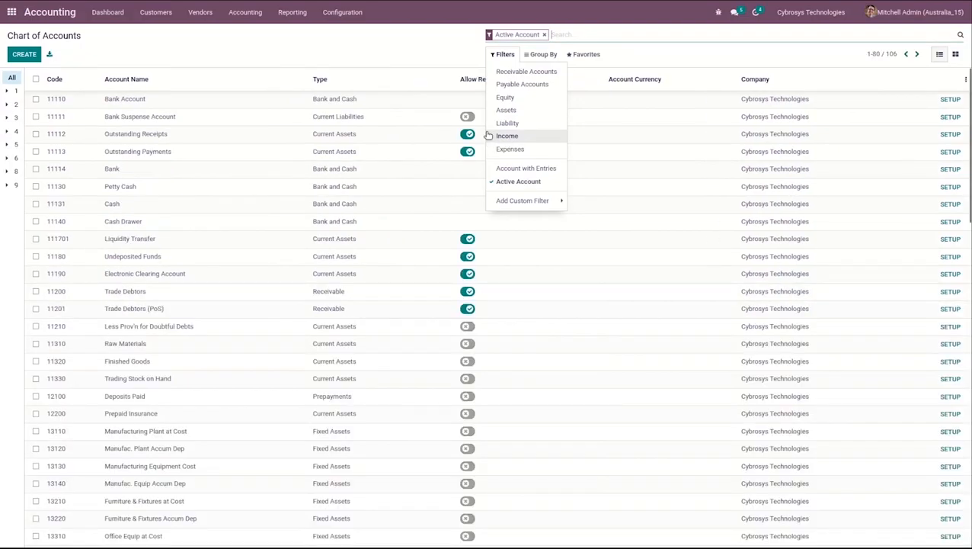
left_click(423, 53)
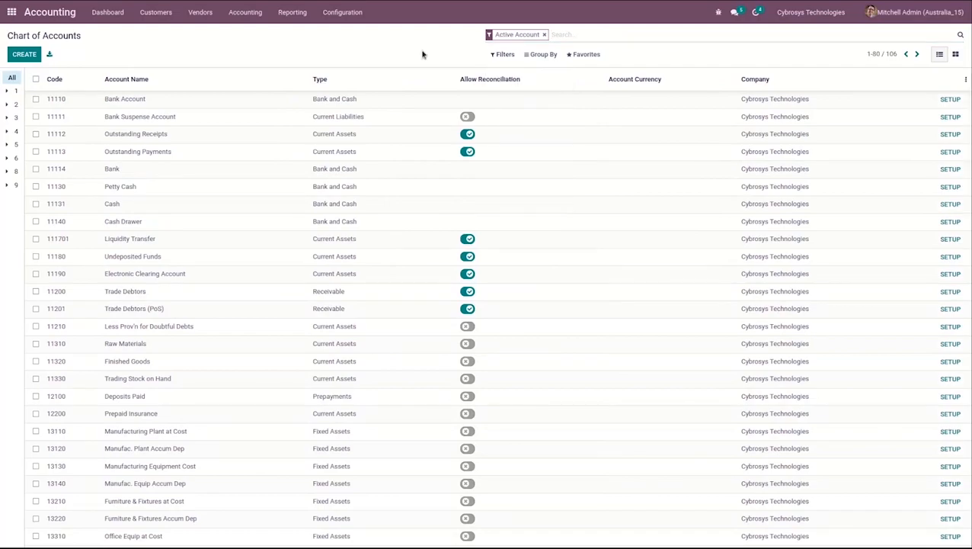
Step: Open the list of configured taxes and look through the sales and purchase taxes
left_click(351, 21)
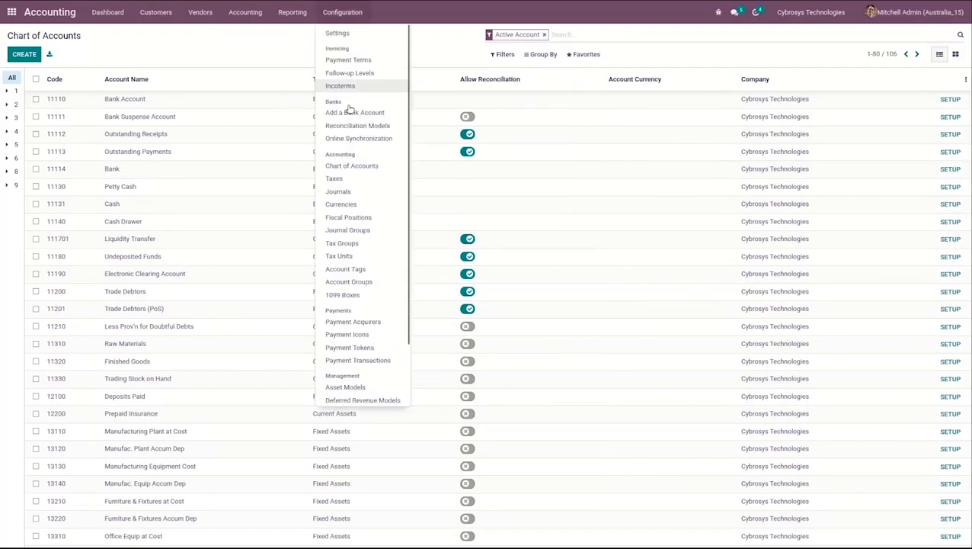
left_click(352, 180)
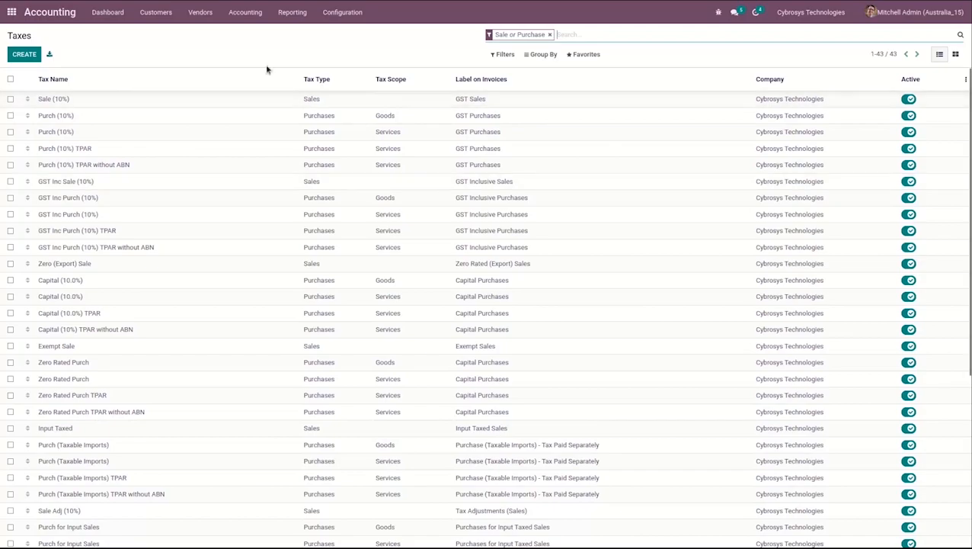
left_click(342, 12)
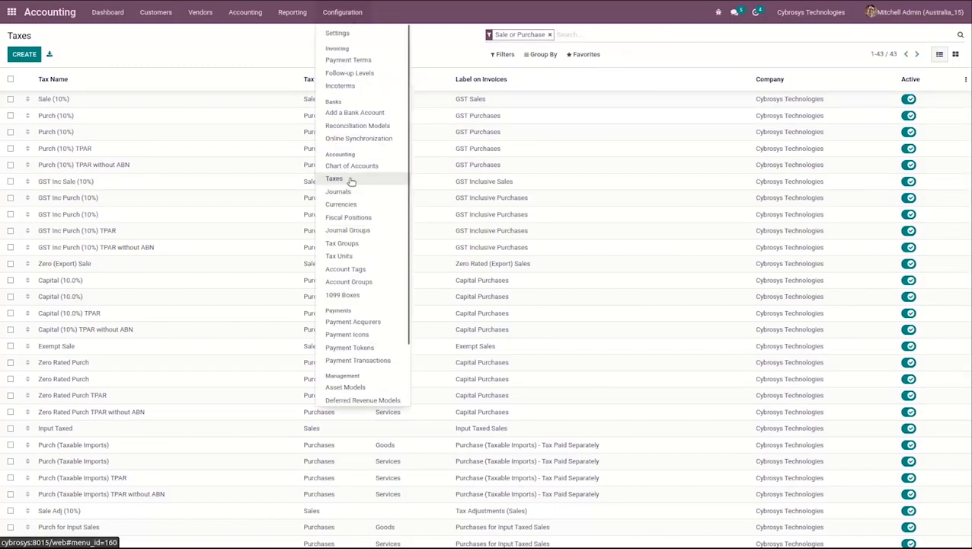
left_click(244, 60)
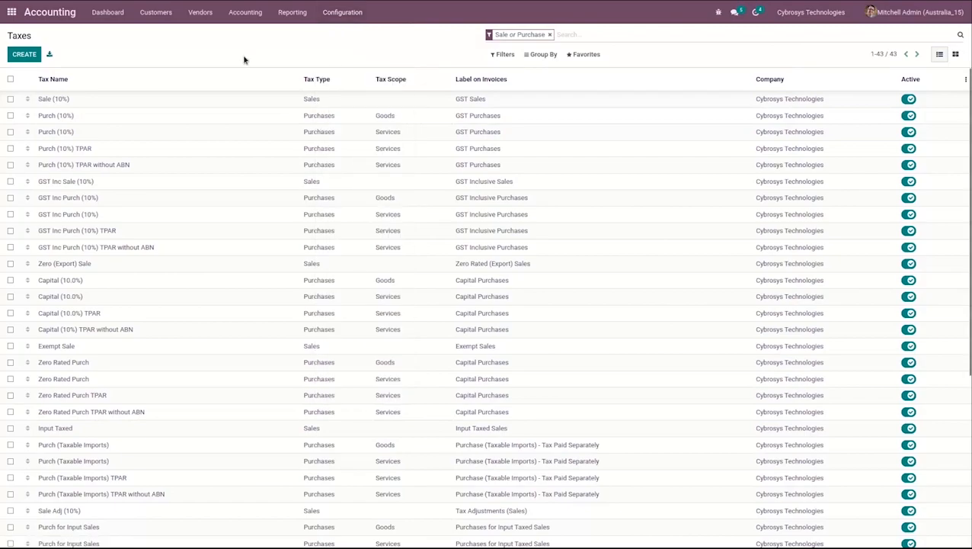
scroll(487, 305, "down", 1)
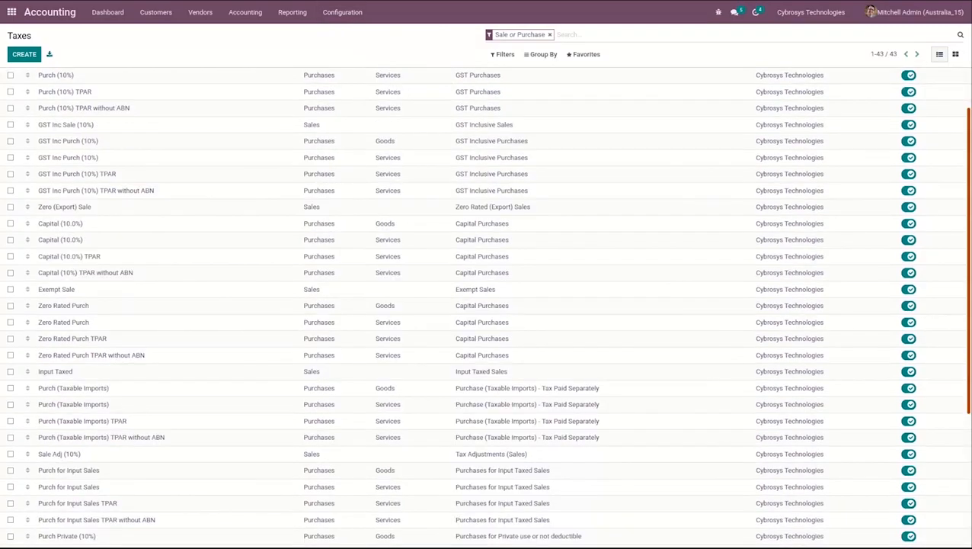
scroll(488, 305, "down", 2)
scroll(487, 304, "down", 2)
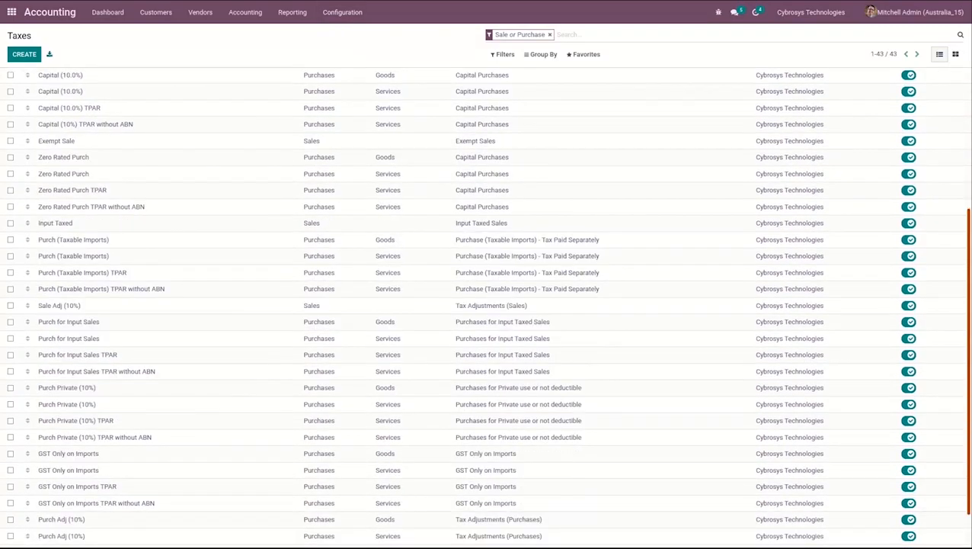
Step: Look through the rest of the tax list and remove its Sale or Purchase filter
scroll(488, 305, "down", 1)
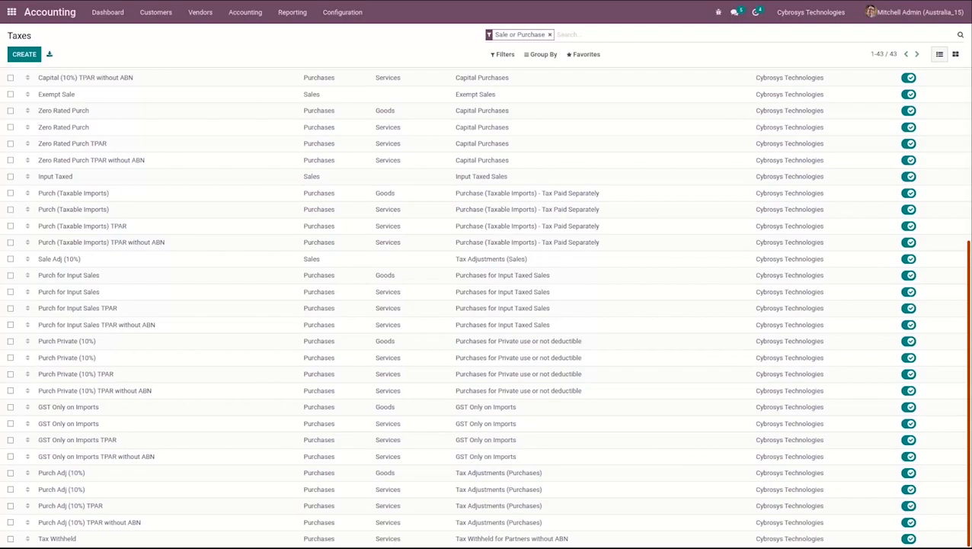
scroll(484, 307, "up", 1)
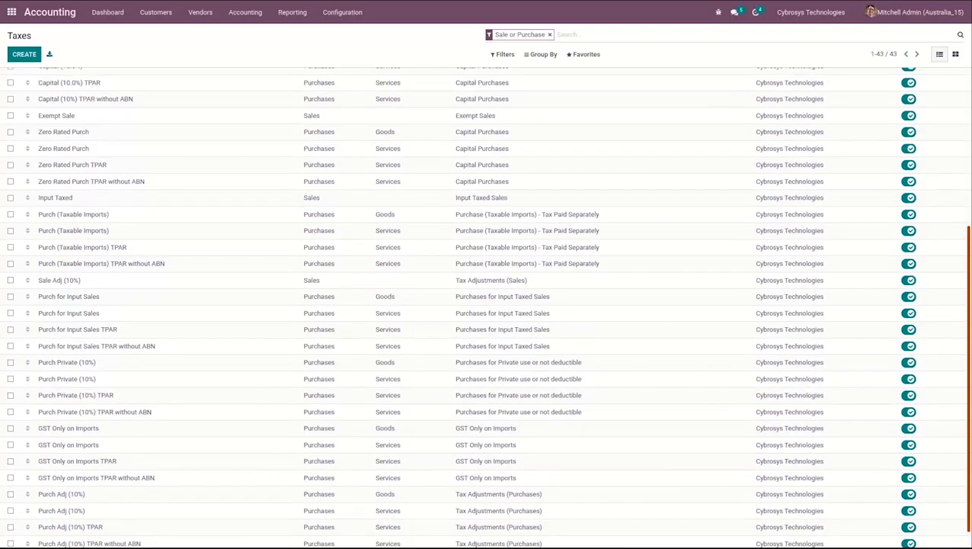
scroll(484, 308, "up", 5)
scroll(484, 307, "up", 1)
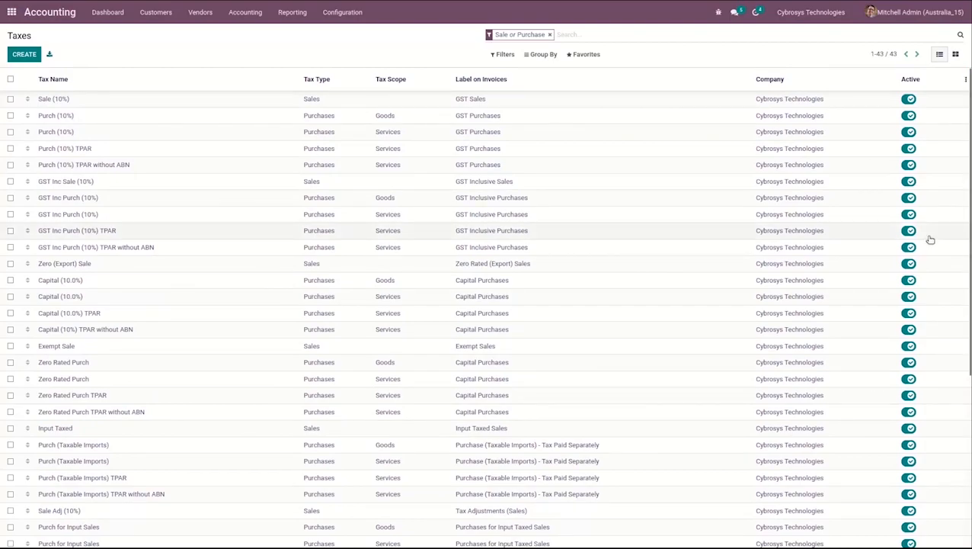
left_click(503, 54)
left_click(549, 34)
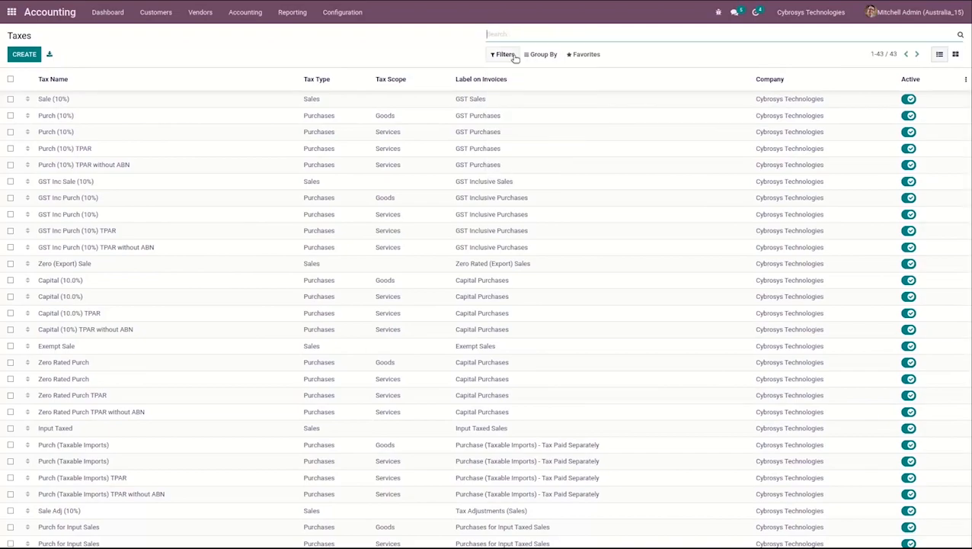
Step: View only the Sale taxes and only the Purchase taxes, and clear the filter
left_click(506, 55)
left_click(502, 72)
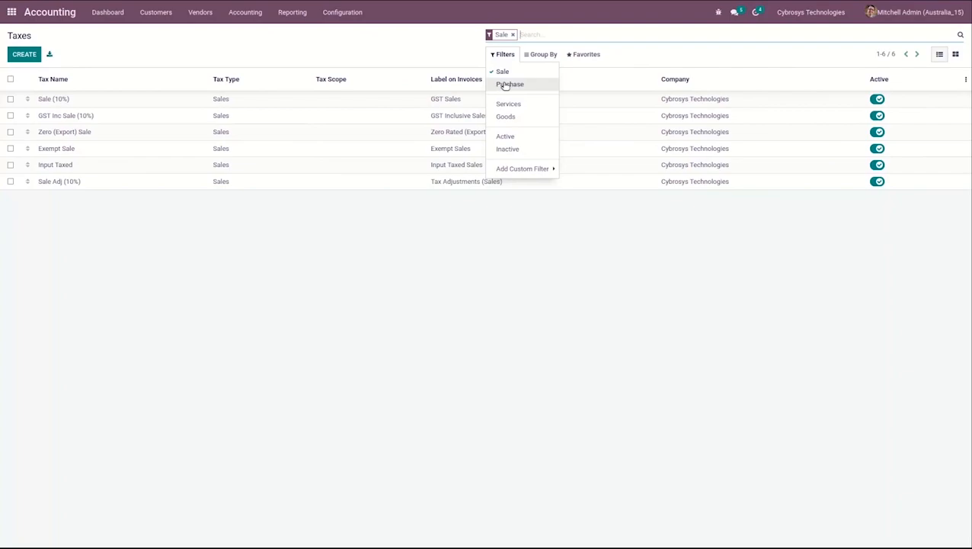
left_click(507, 85)
left_click(503, 72)
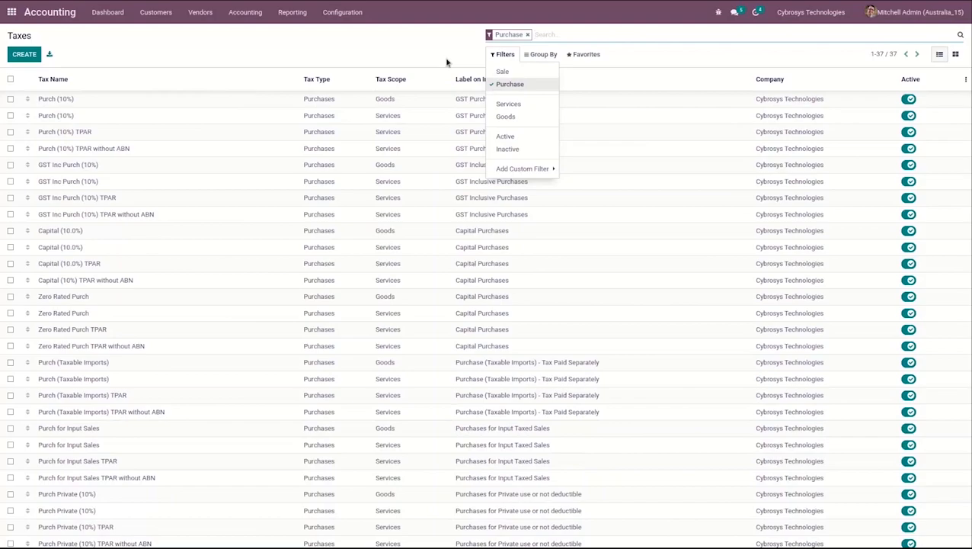
left_click(448, 63)
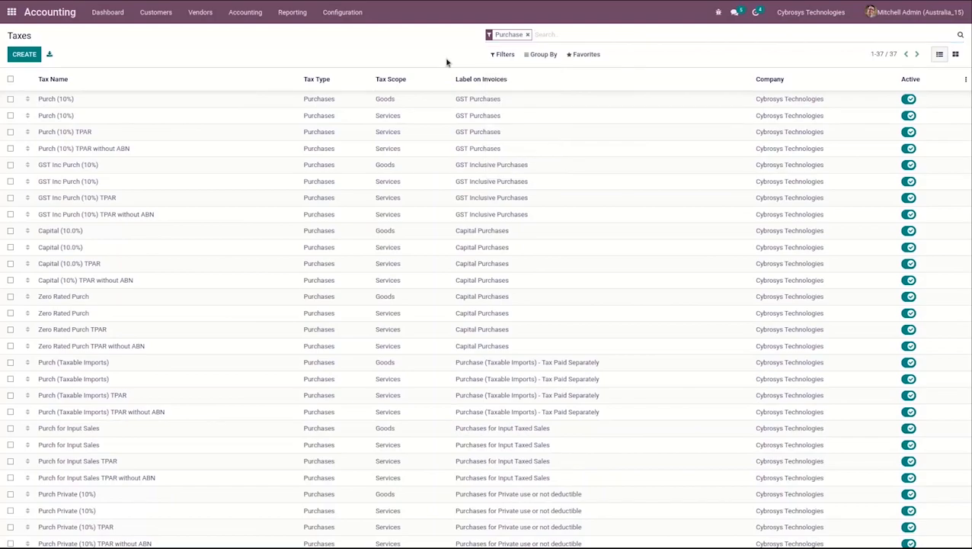
left_click(527, 35)
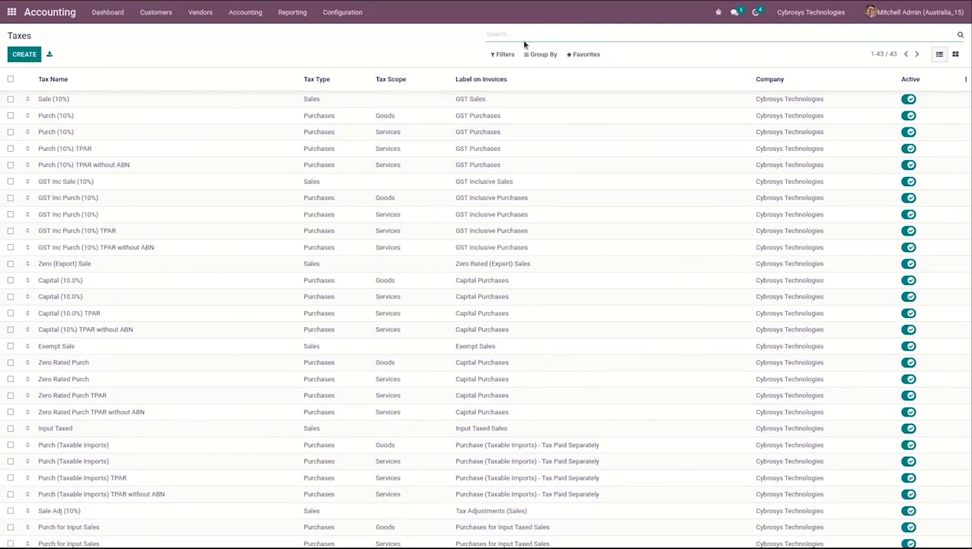
Step: Open the fiscal positions, view the tax mapping of OS Partner and return to the list
left_click(349, 17)
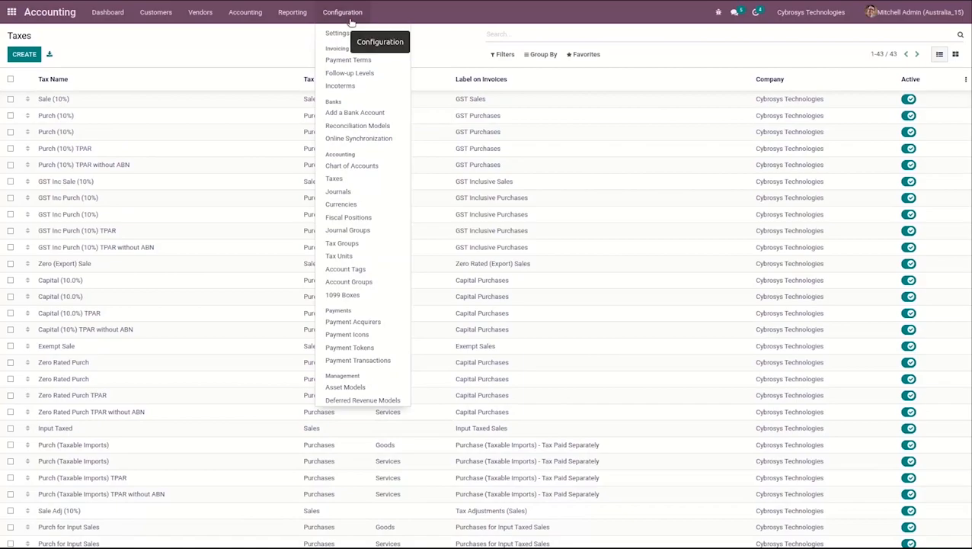
left_click(375, 226)
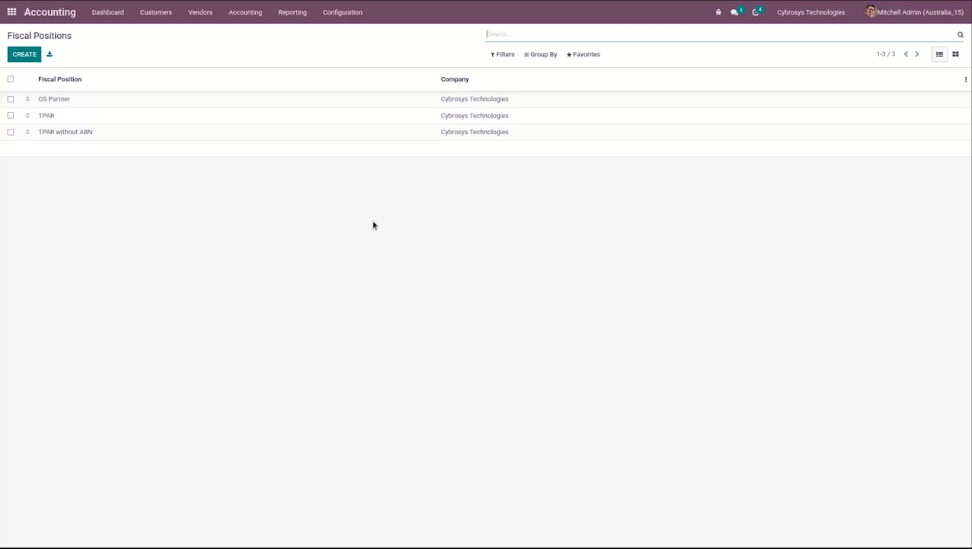
left_click(268, 100)
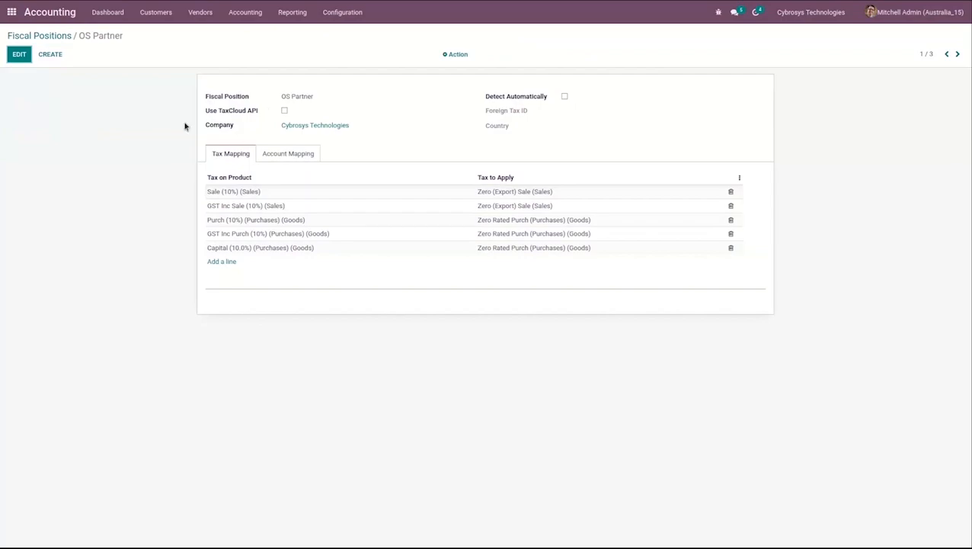
left_click(56, 38)
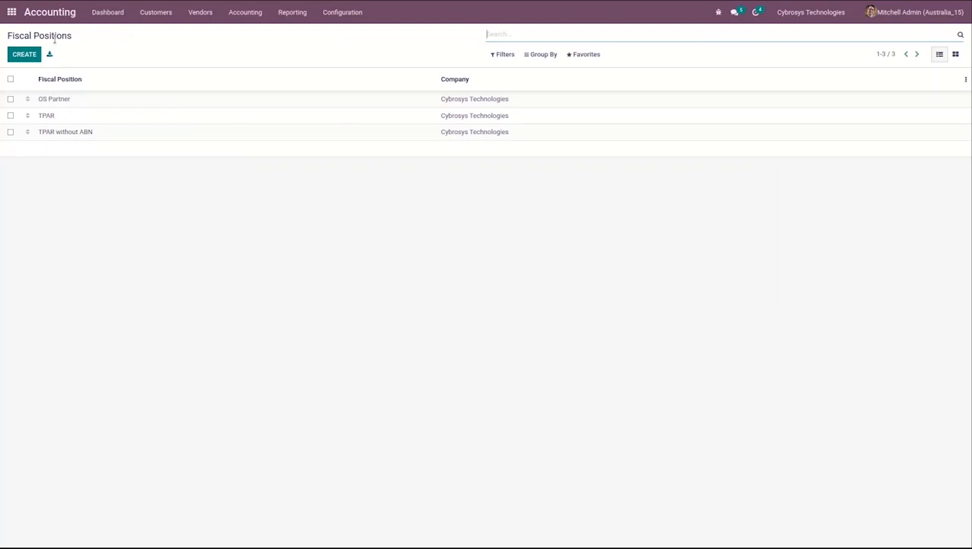
left_click(355, 15)
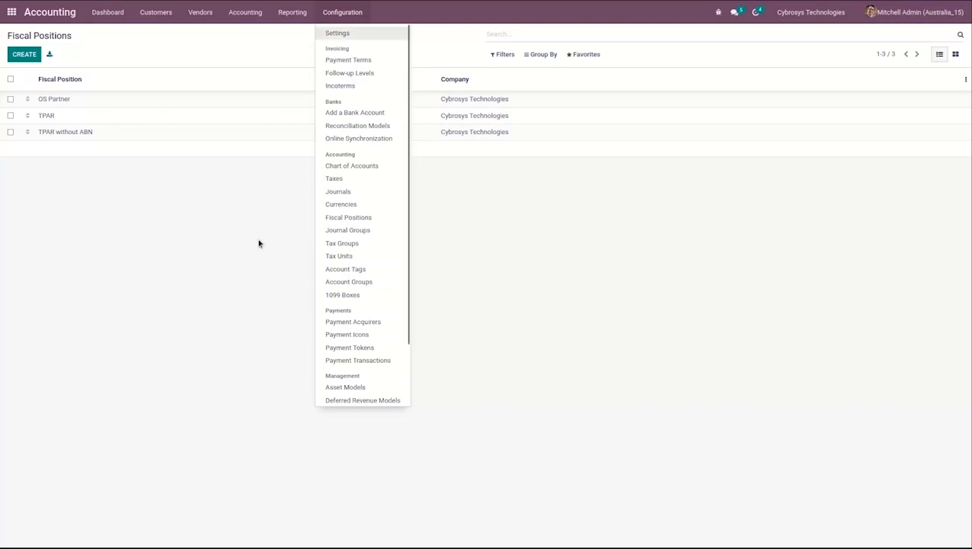
left_click(242, 340)
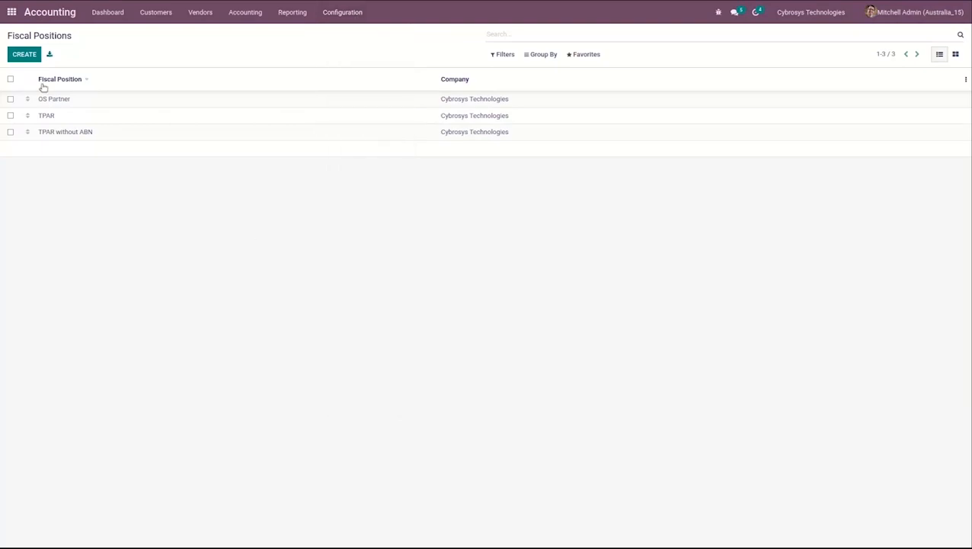
Step: Search all apps, without the default Apps filter, for the module l10n_au to view the ABA Credit Transfer module
left_click(11, 13)
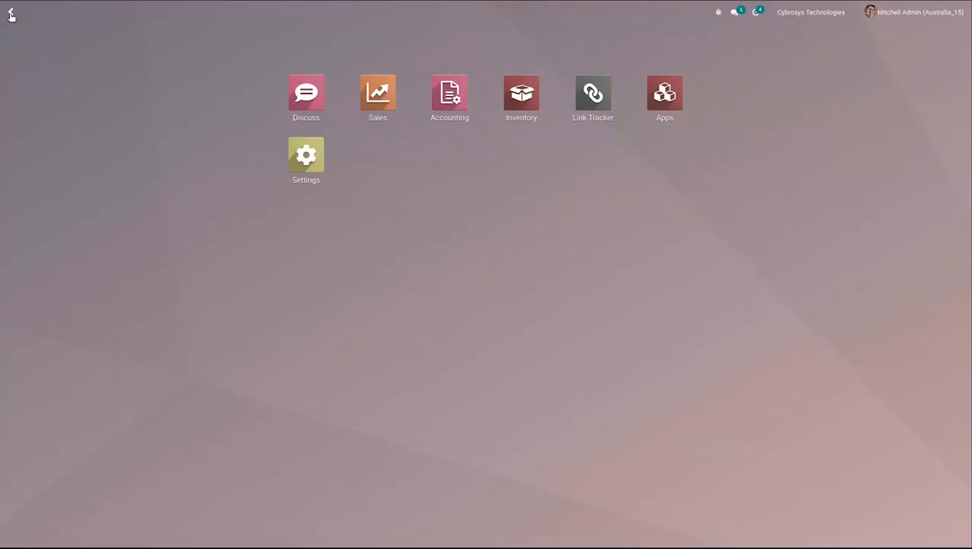
left_click(665, 121)
left_click(515, 34)
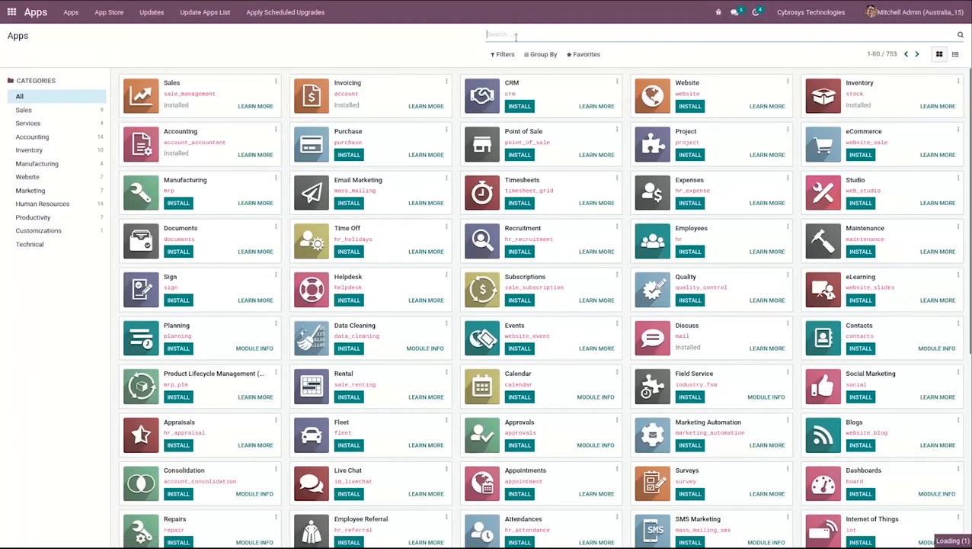
type("l10n_au")
left_click(525, 53)
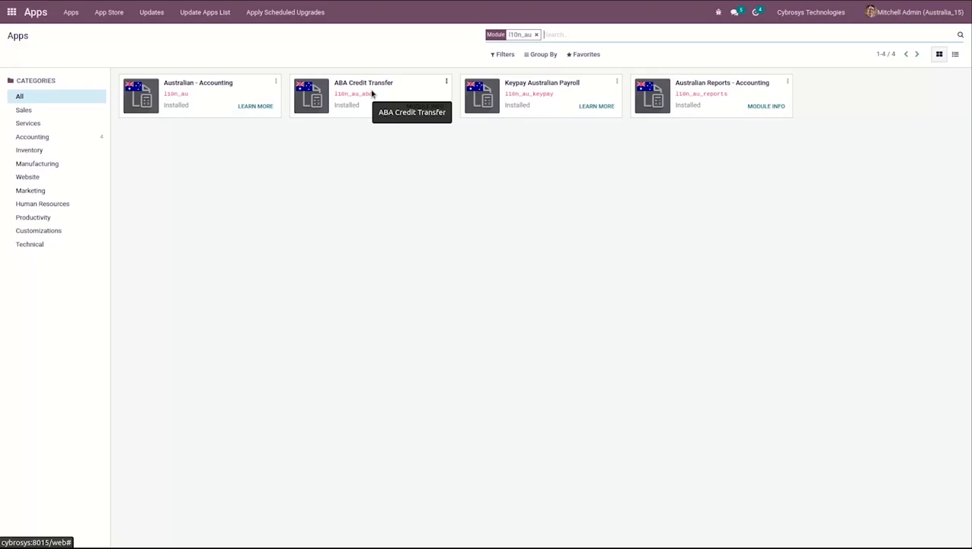
Step: Return to Accounting and open the Bank journal from the list of journals for editing
key("F11")
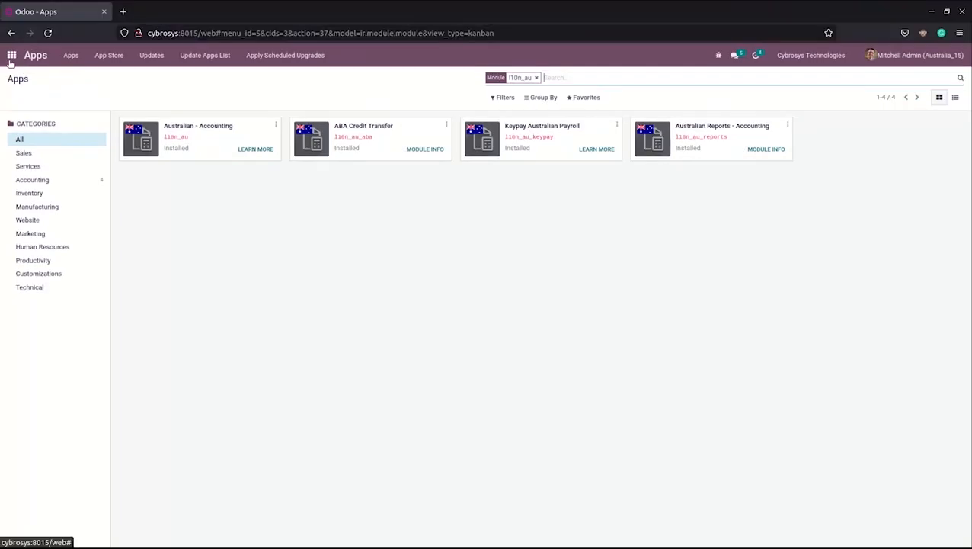
left_click(11, 56)
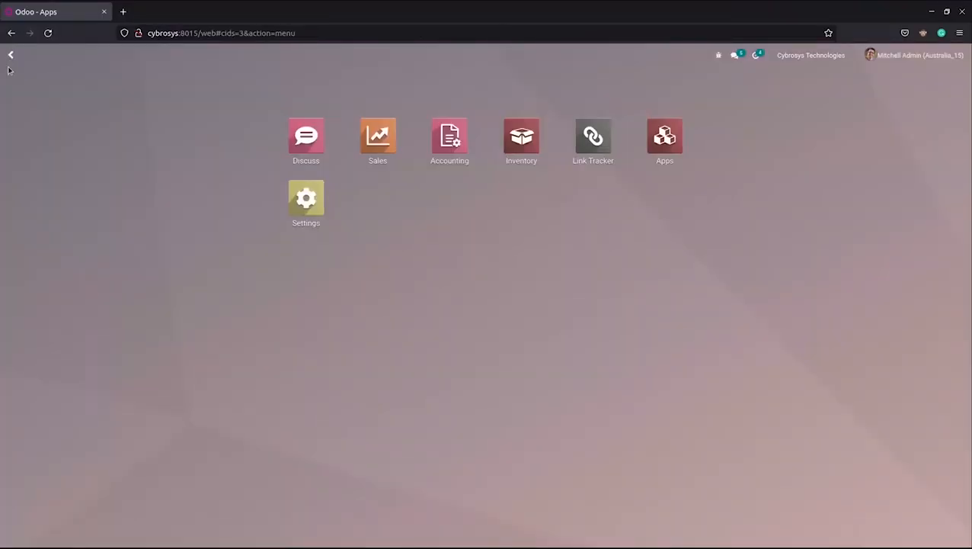
key("F11")
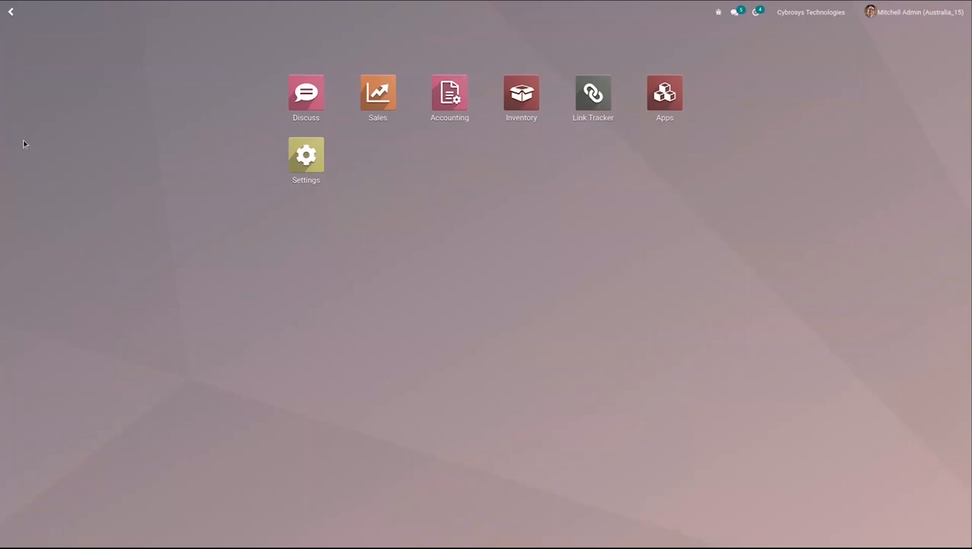
left_click(465, 95)
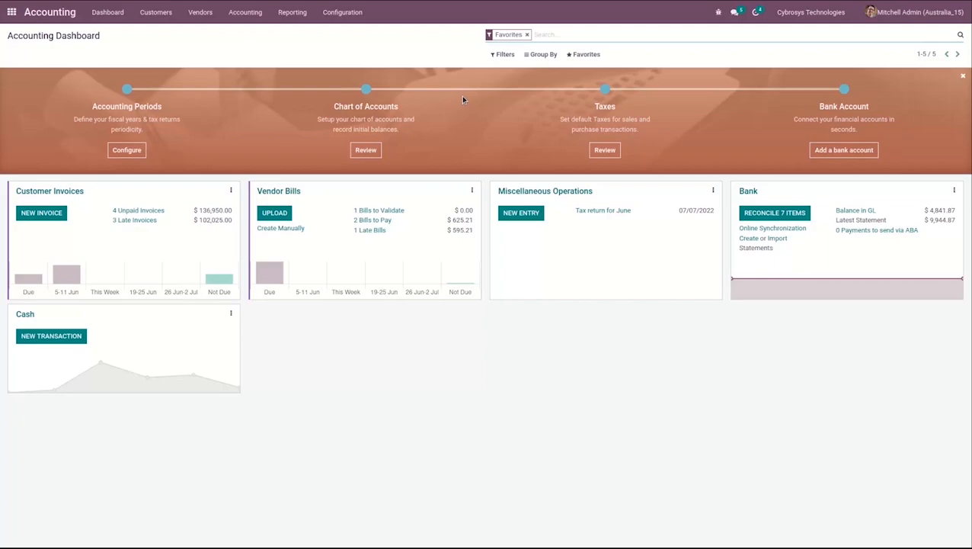
left_click(347, 12)
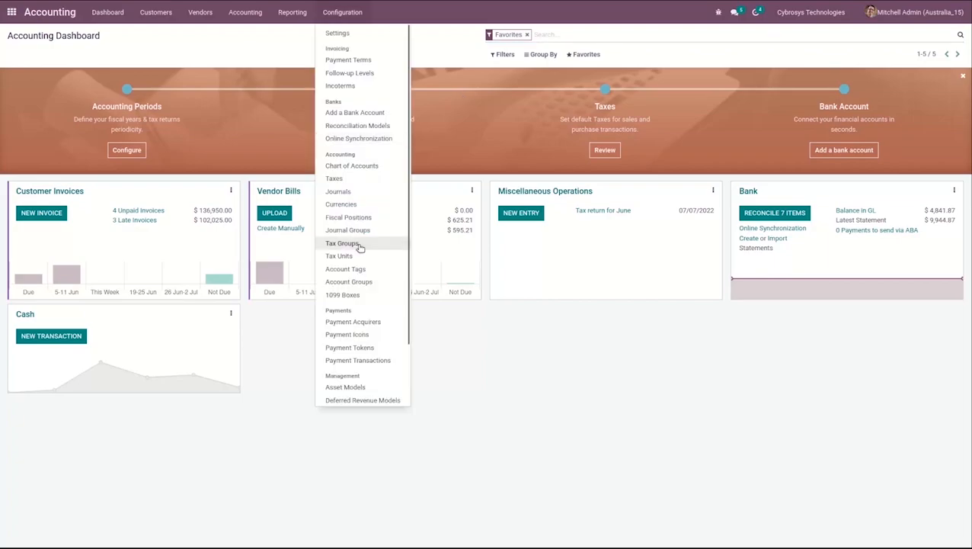
left_click(343, 191)
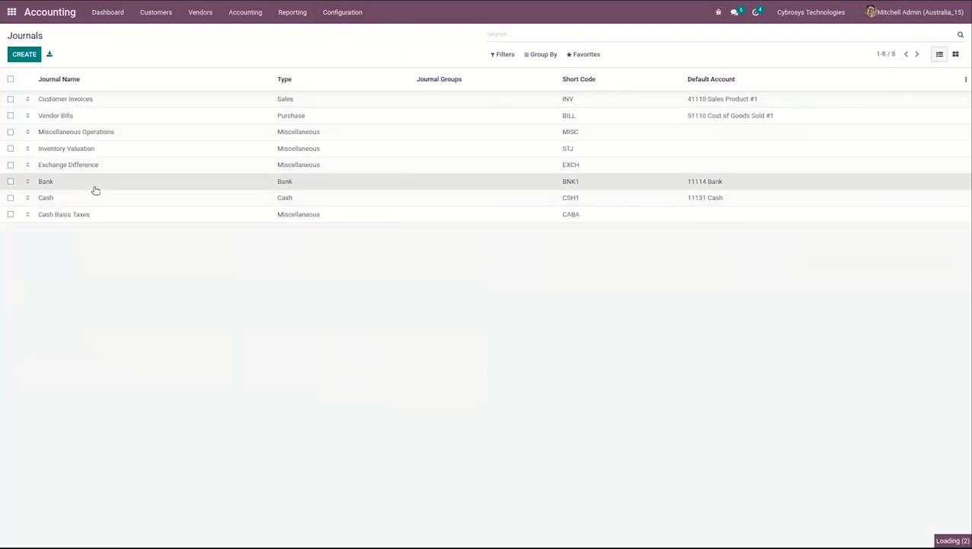
left_click(96, 190)
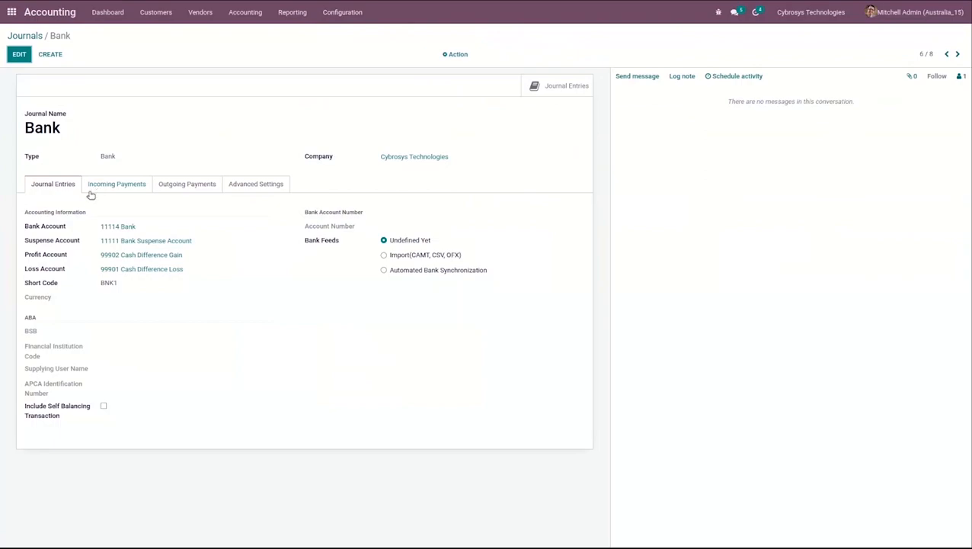
left_click(19, 54)
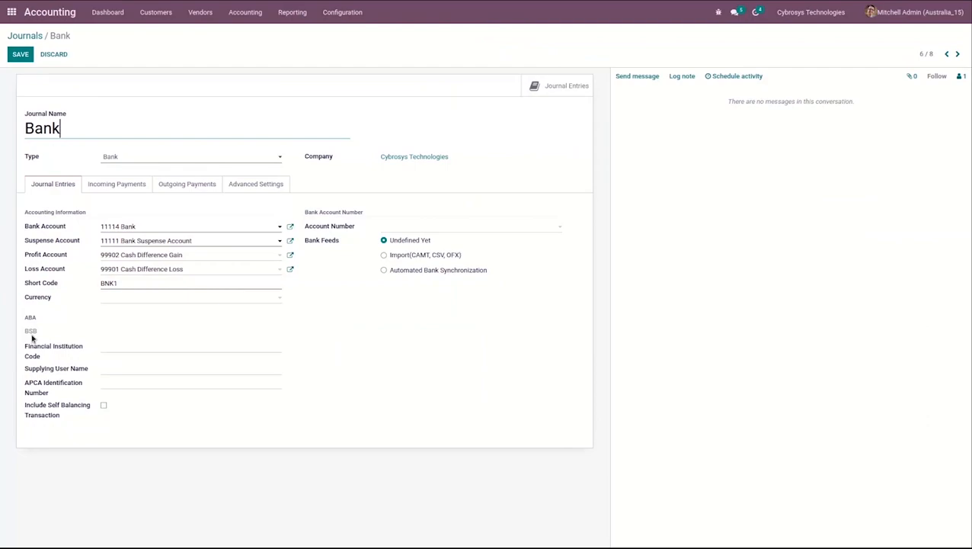
Step: Examine the Bank journal's ABA fields: BSB, Financial Institution Code, Supplying User Name, APCA Identification Number and Include Self Balancing Transaction
mouse_move(32, 339)
mouse_move(32, 333)
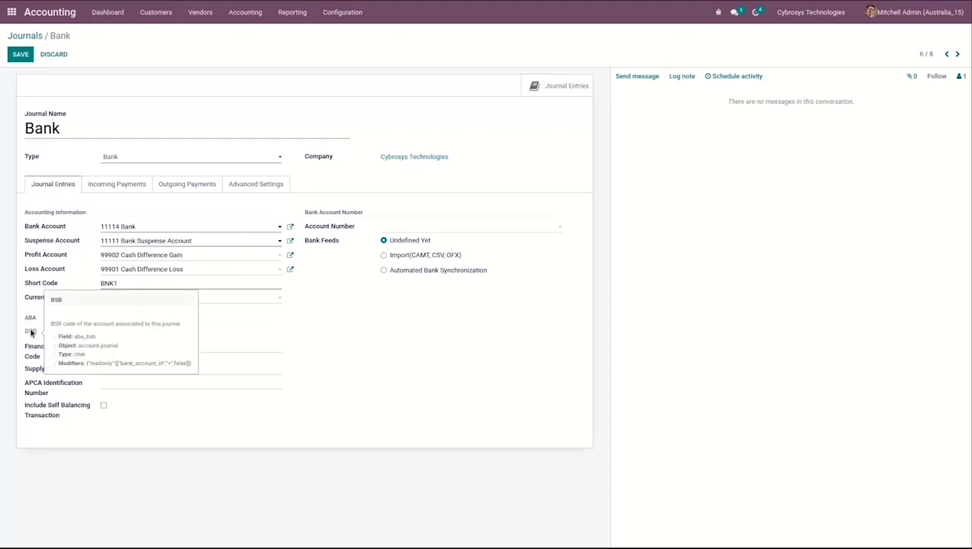
mouse_move(71, 356)
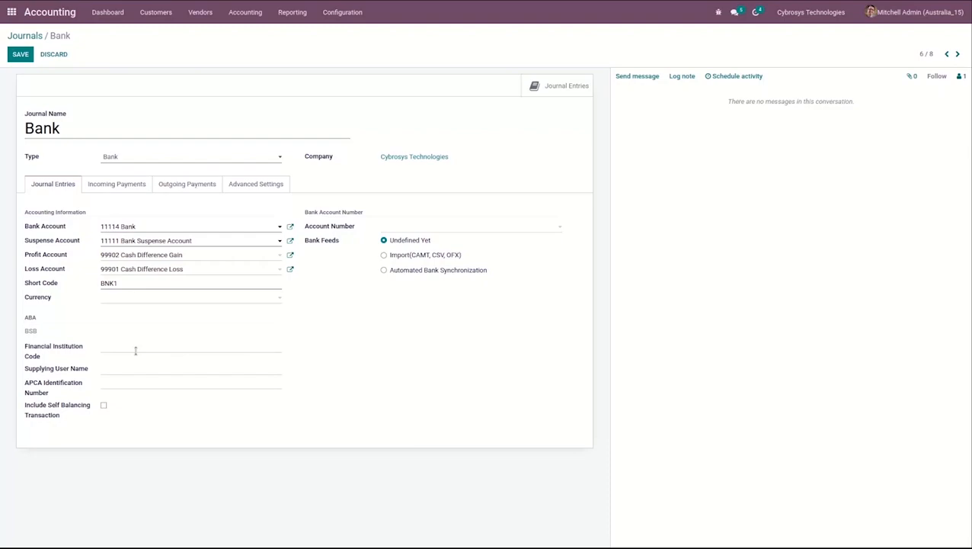
mouse_move(86, 370)
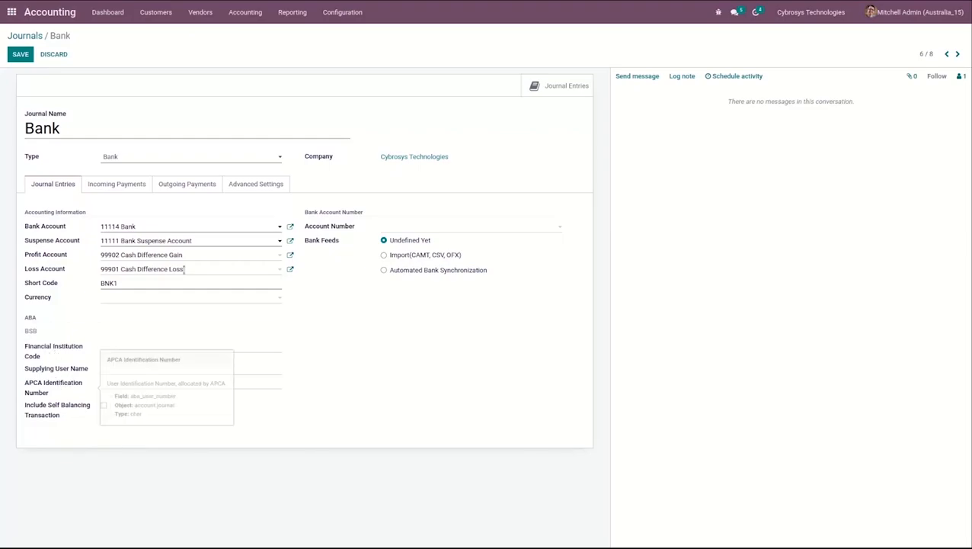
left_click(342, 12)
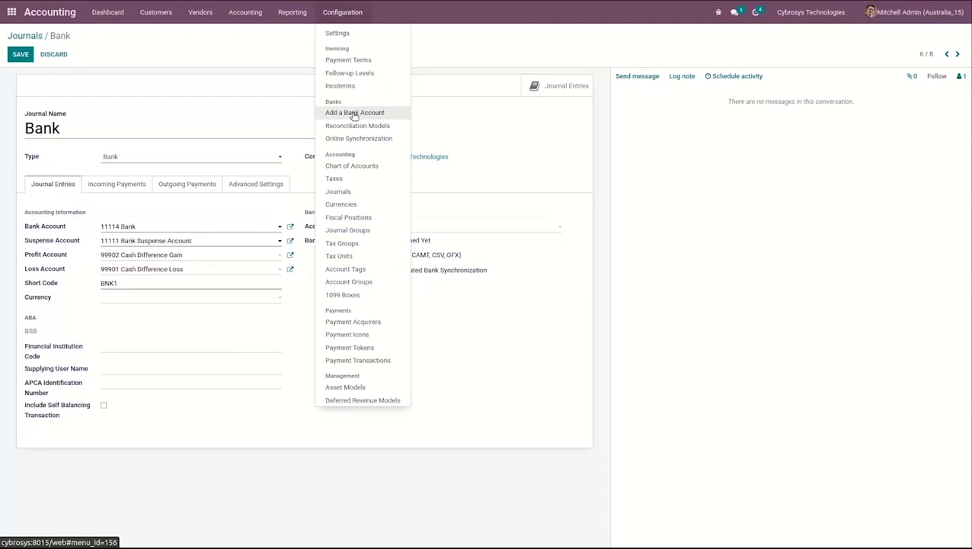
left_click(217, 346)
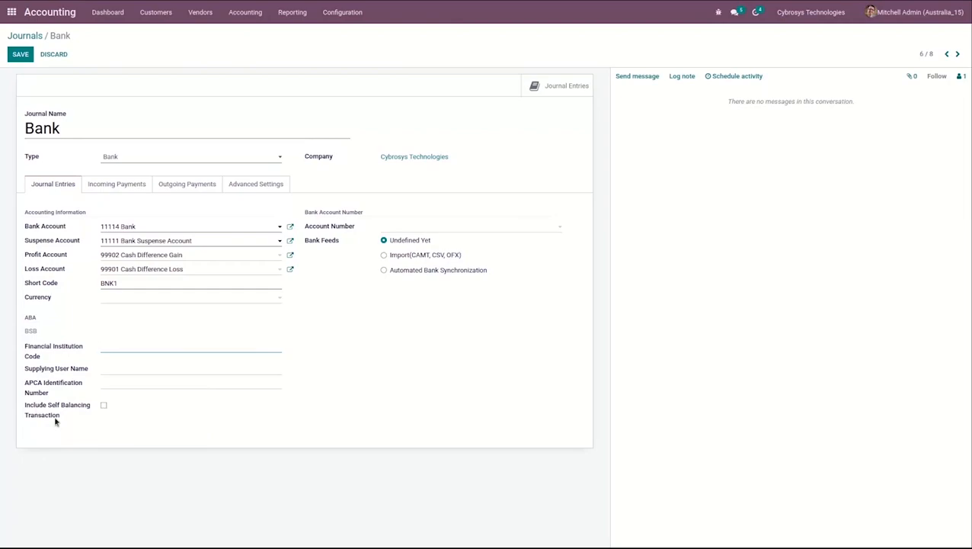
mouse_move(70, 409)
mouse_move(59, 389)
Step: Go back to the apps and search for the module l10n_au to view the Keypay Australian Payroll module
left_click(11, 15)
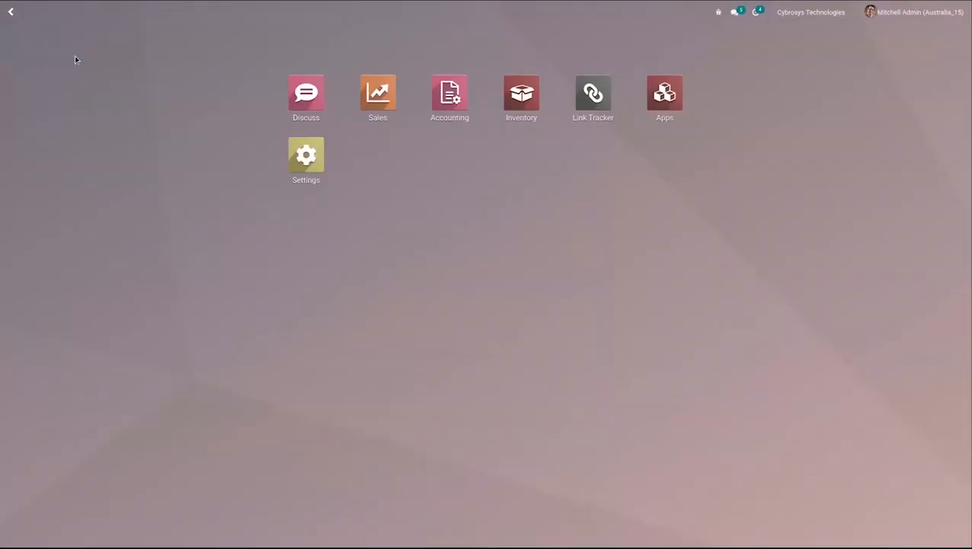
left_click(683, 109)
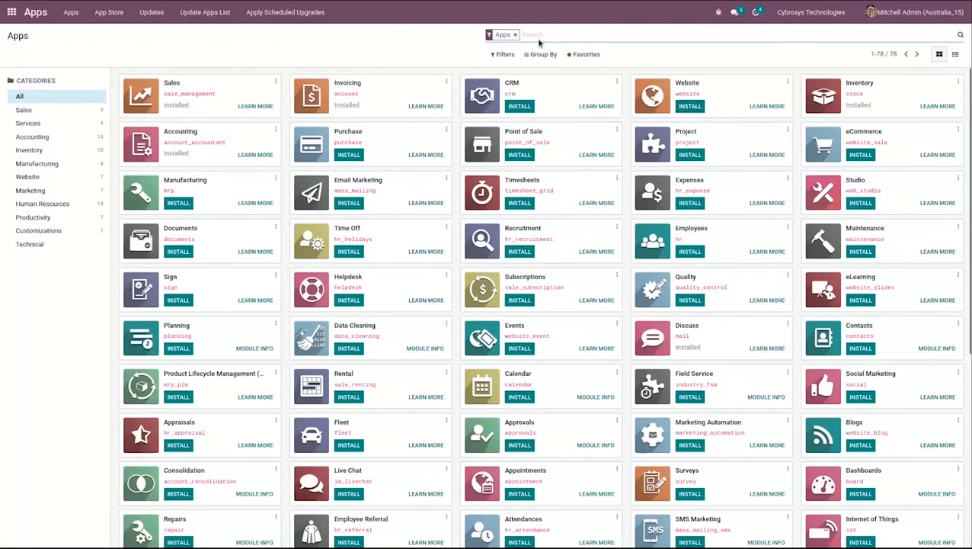
left_click(516, 34)
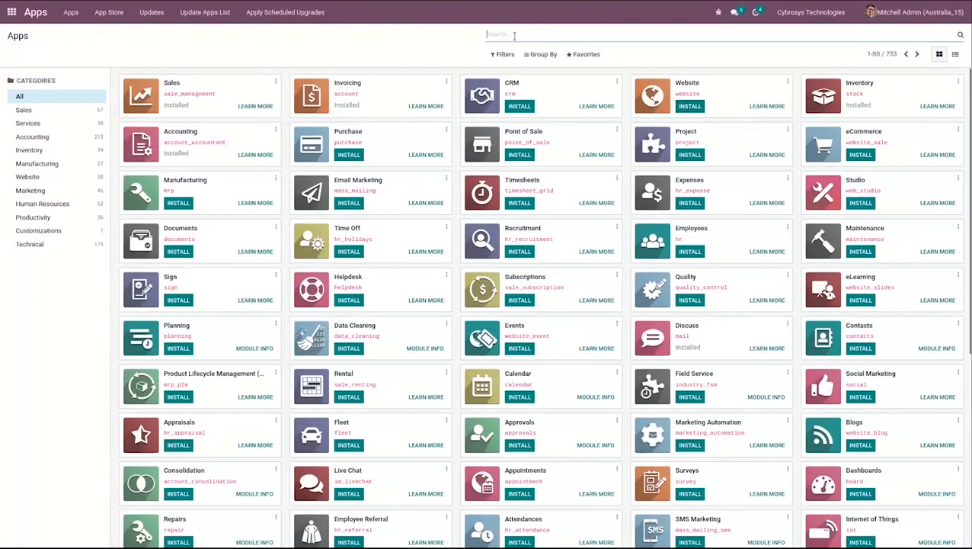
type("l10n_au")
key("Return")
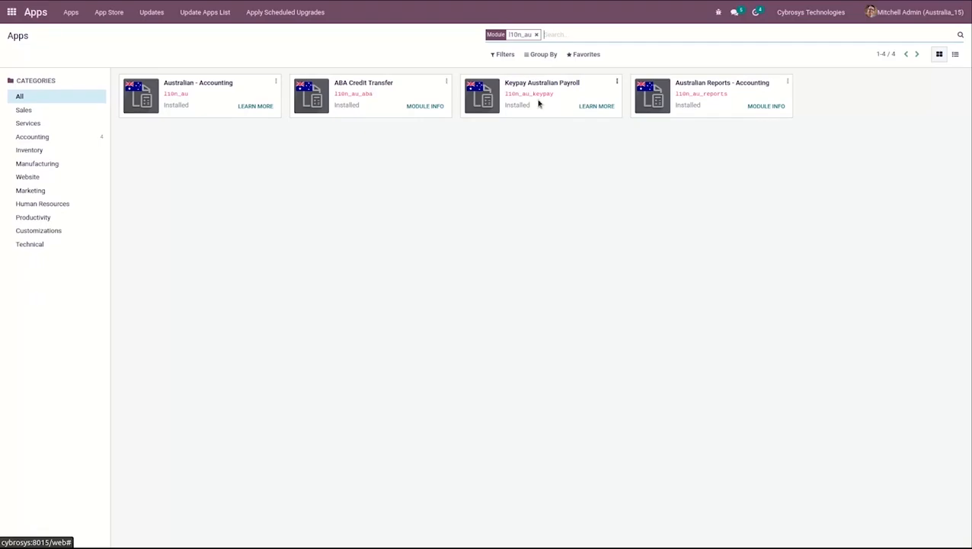
mouse_move(1, 4)
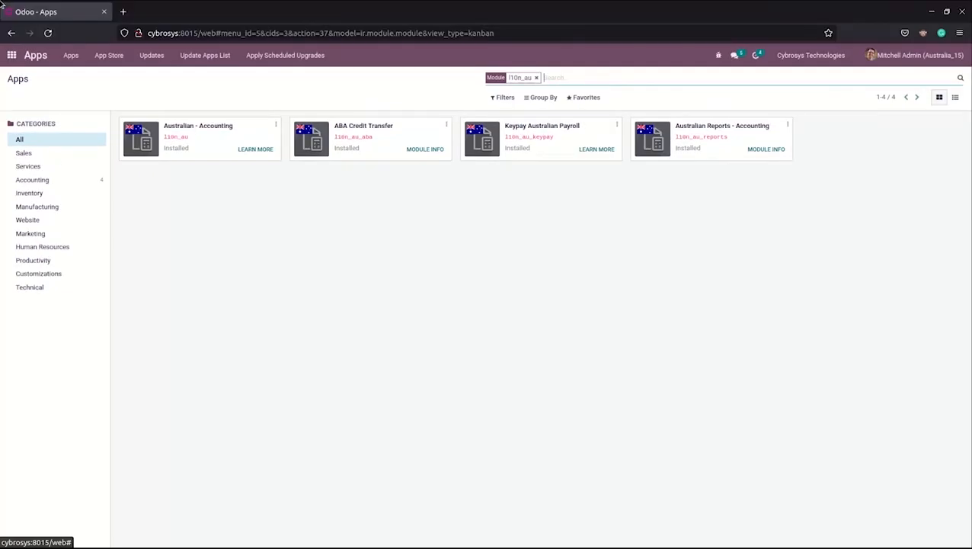
Step: Open the Accounting settings and find the Keypay API Key and Payroll URL under Australian Localization
left_click(12, 55)
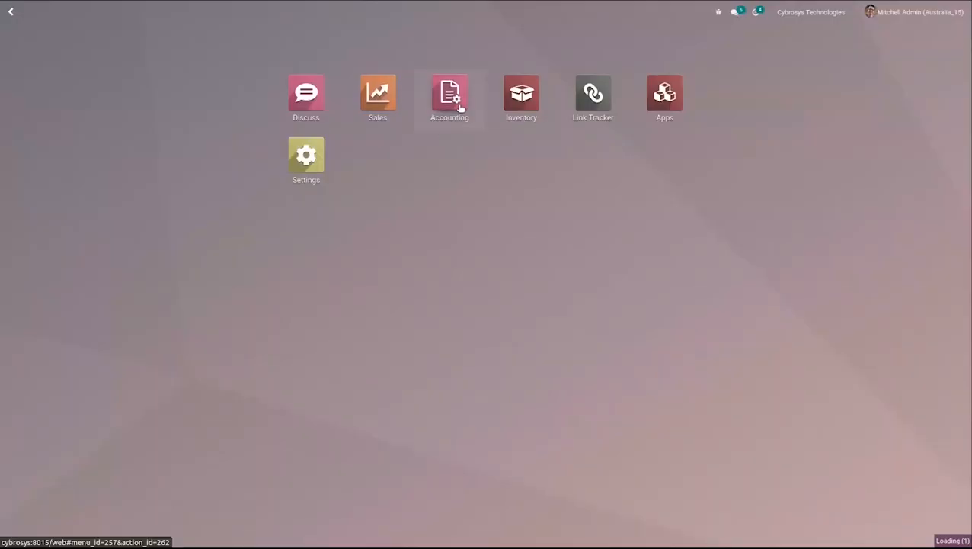
left_click(456, 103)
left_click(342, 12)
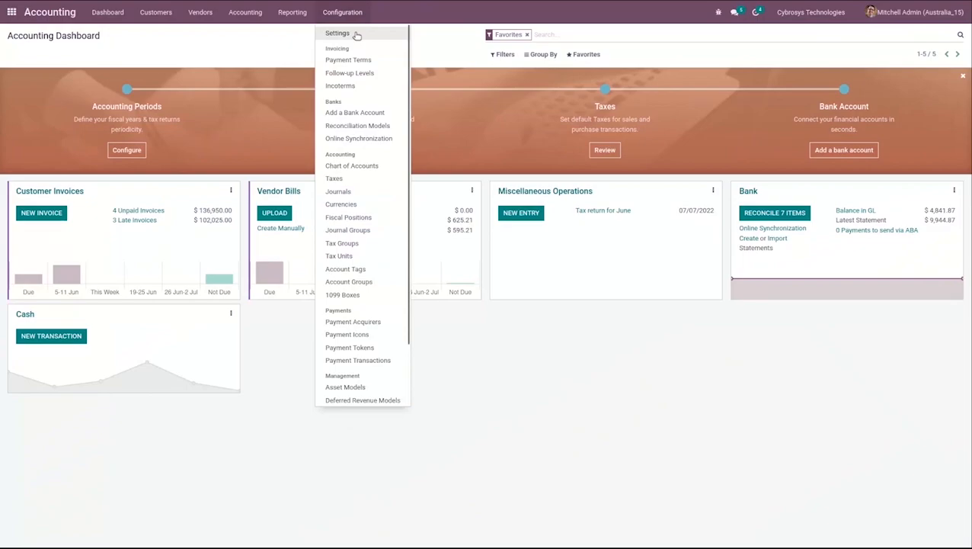
left_click(356, 35)
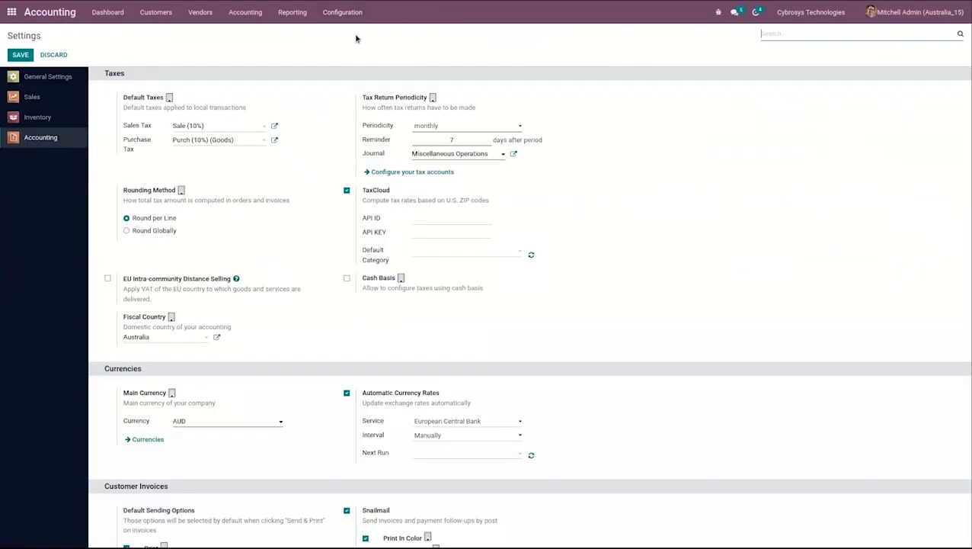
left_click_drag(968, 175, 951, 510)
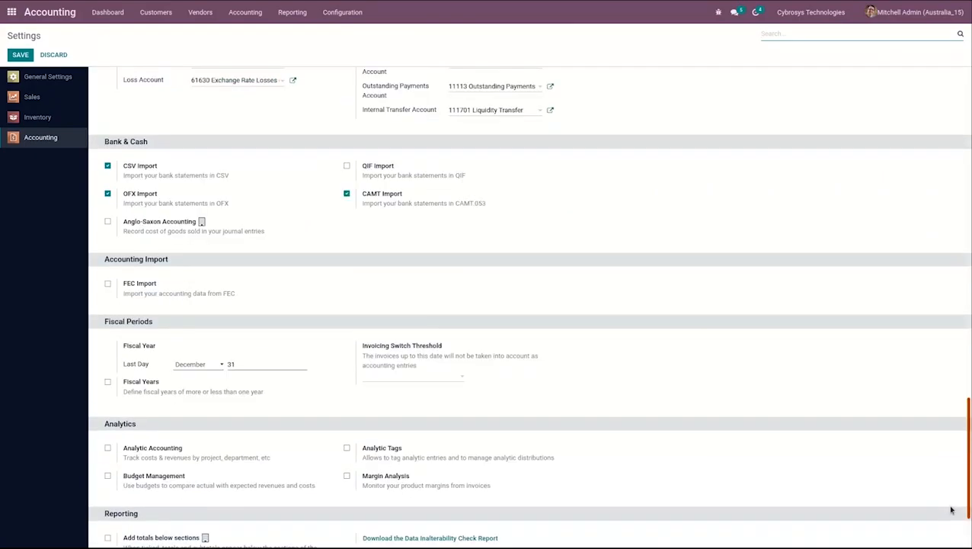
scroll(951, 510, "down", 2)
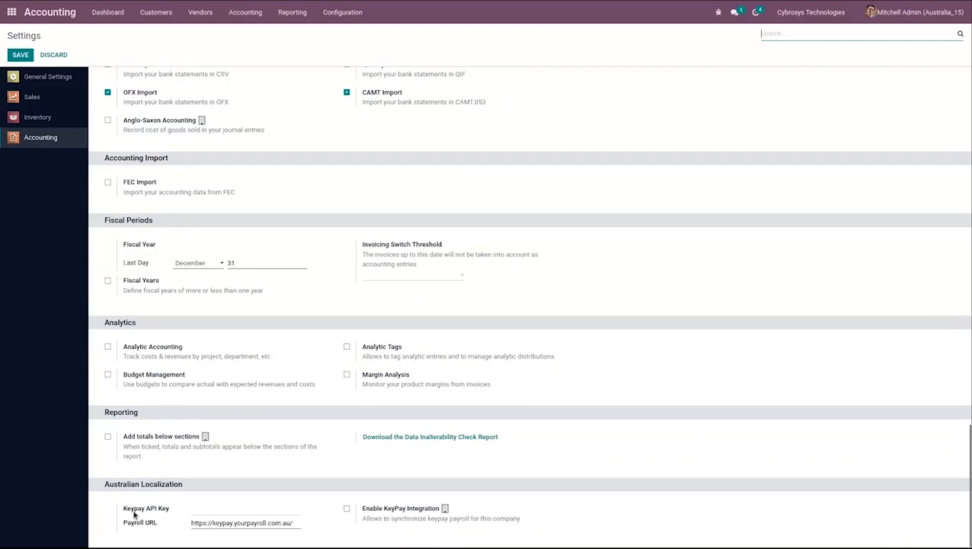
mouse_move(152, 515)
Step: Enable KeyPay Integration to inspect the Business Id, Fetch Payrun After and Payroll Journal fields, then leave the settings discarding the changes
left_click(347, 509)
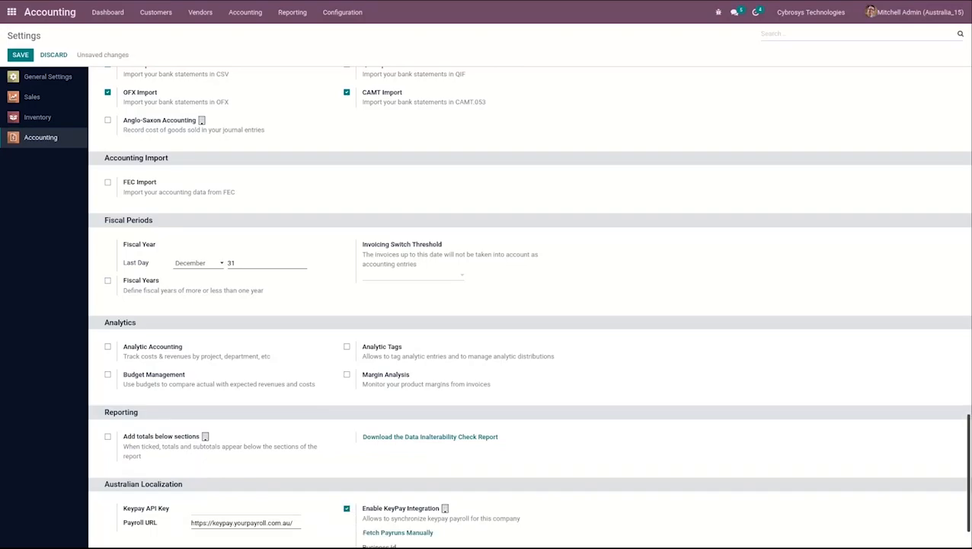
scroll(530, 304, "down", 1)
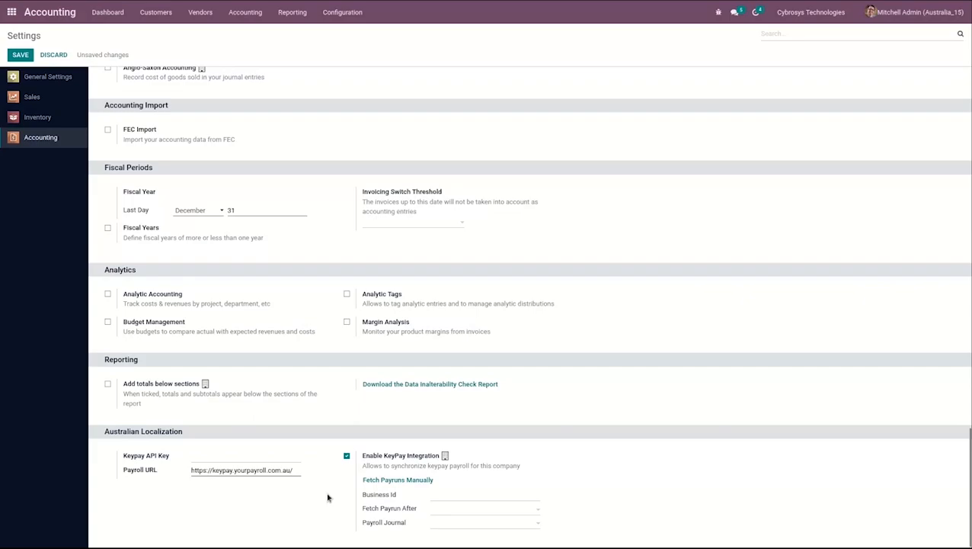
left_click(206, 456)
left_click(442, 495)
left_click(11, 12)
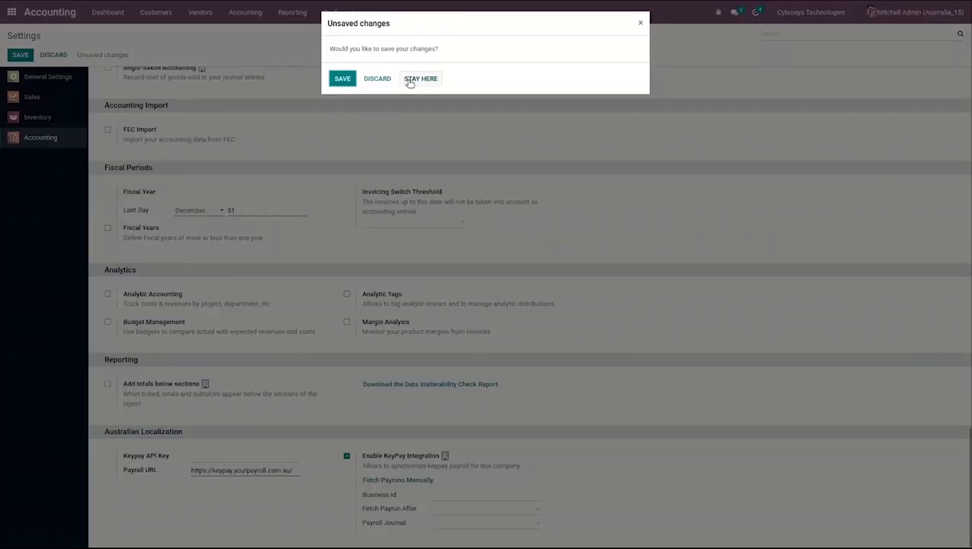
left_click(377, 78)
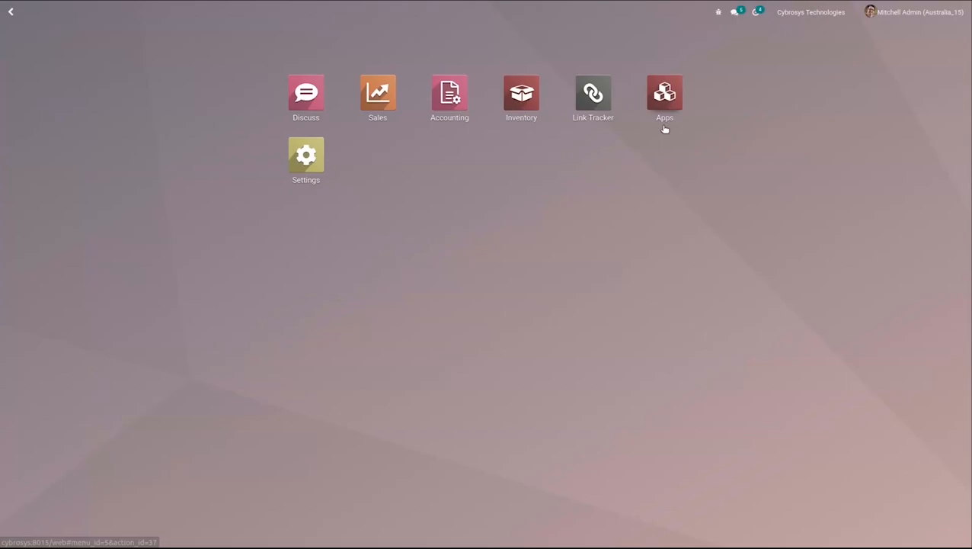
Step: Search all apps, without the default Apps filter, for the module l10n_au to view the Australian Reports - Accounting module
left_click(665, 93)
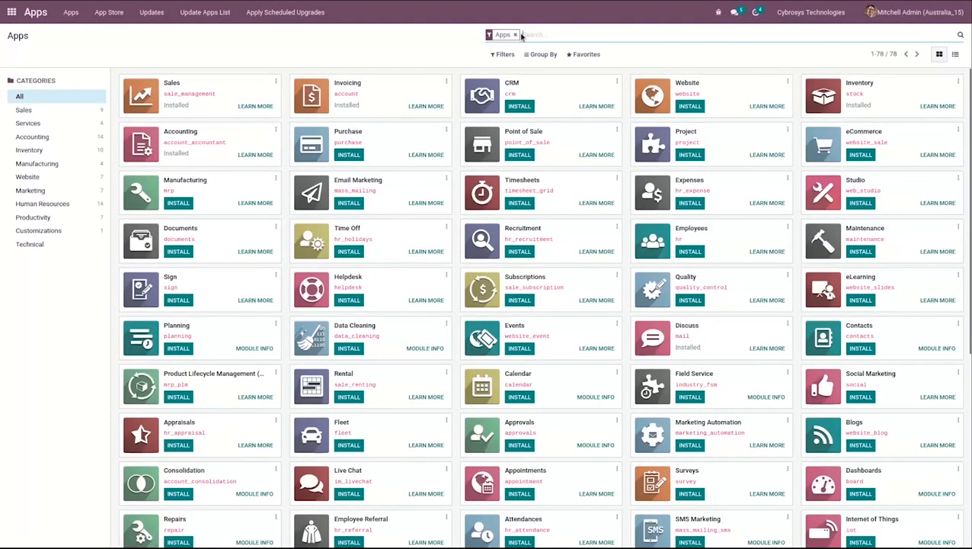
left_click(515, 35)
type("l10n_au")
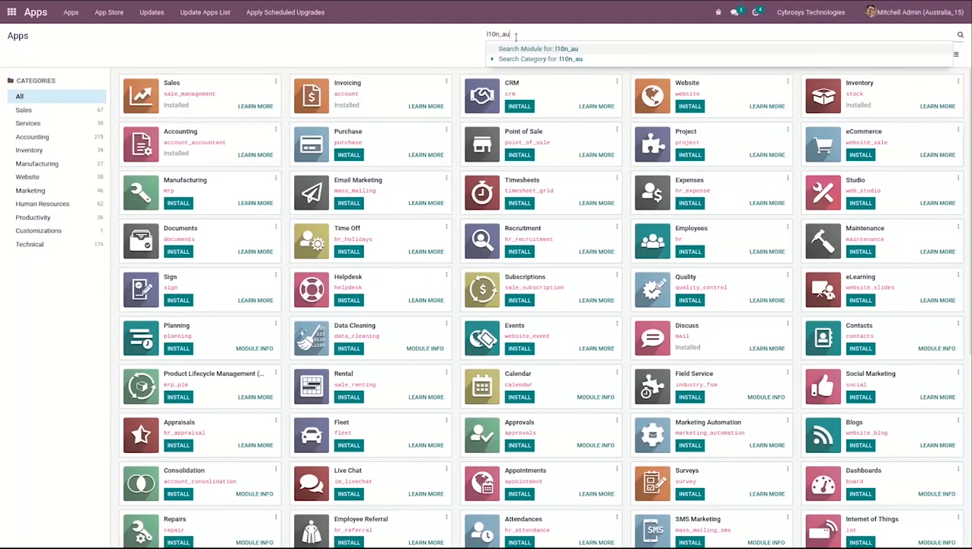
key("Return")
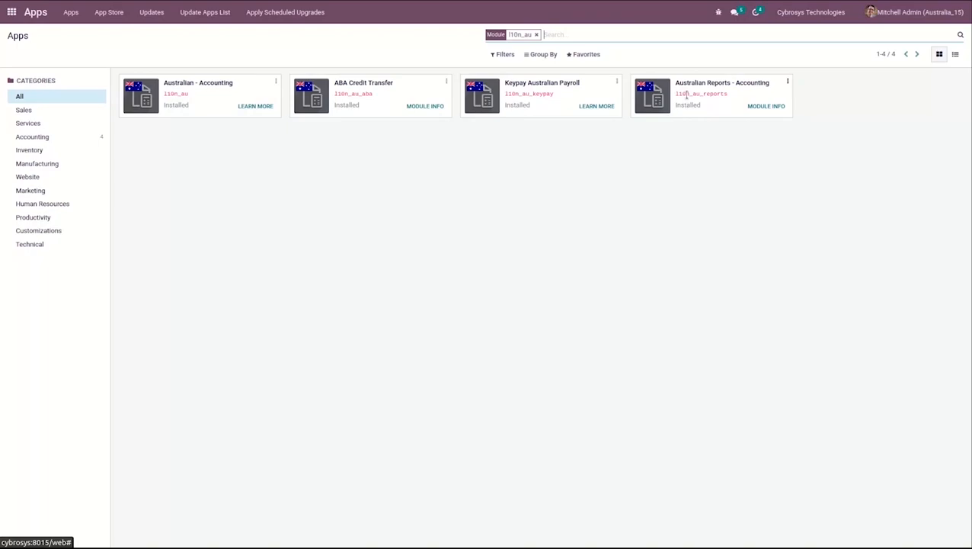
Step: Return to Accounting and look up the Australian Taxable Payments Annual Reports (TPAR) among the available reports
left_click(12, 11)
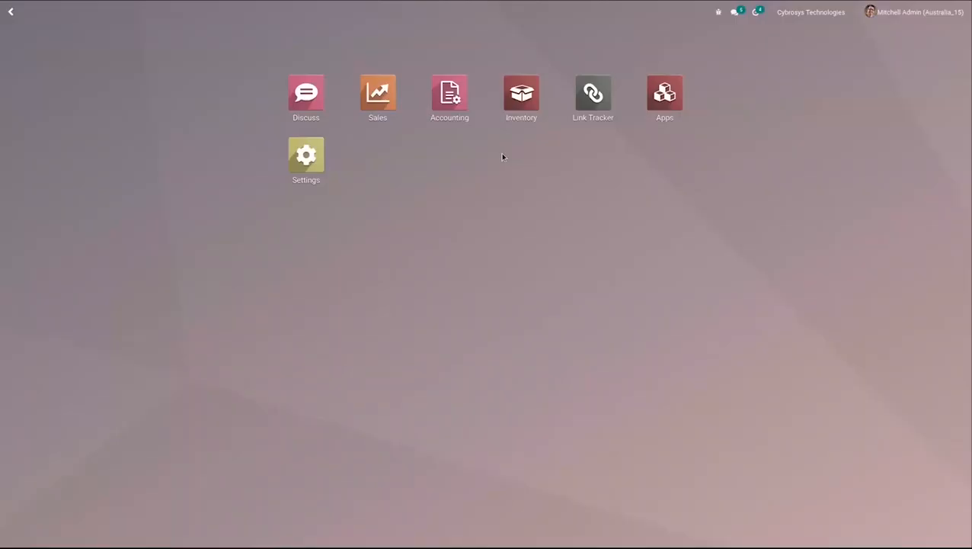
left_click(455, 98)
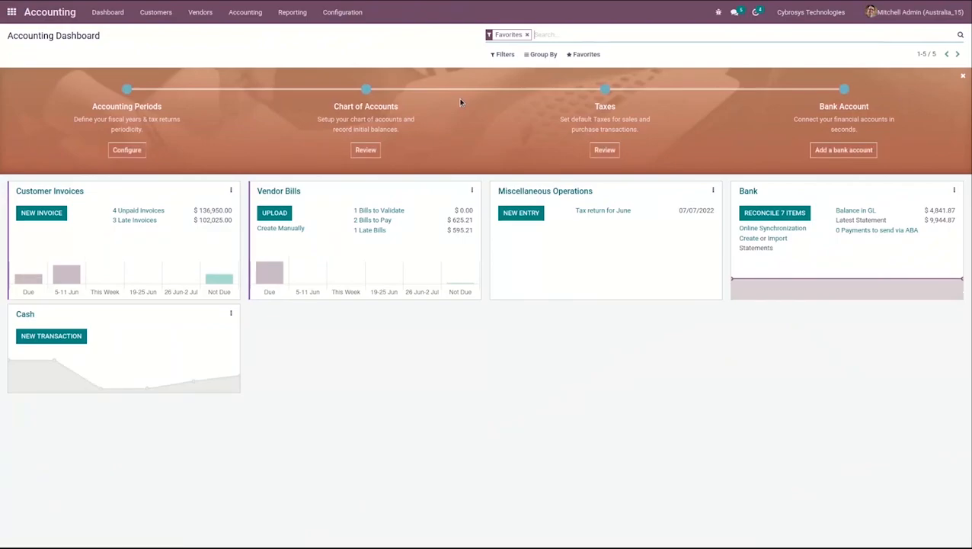
key("F11")
left_click(293, 14)
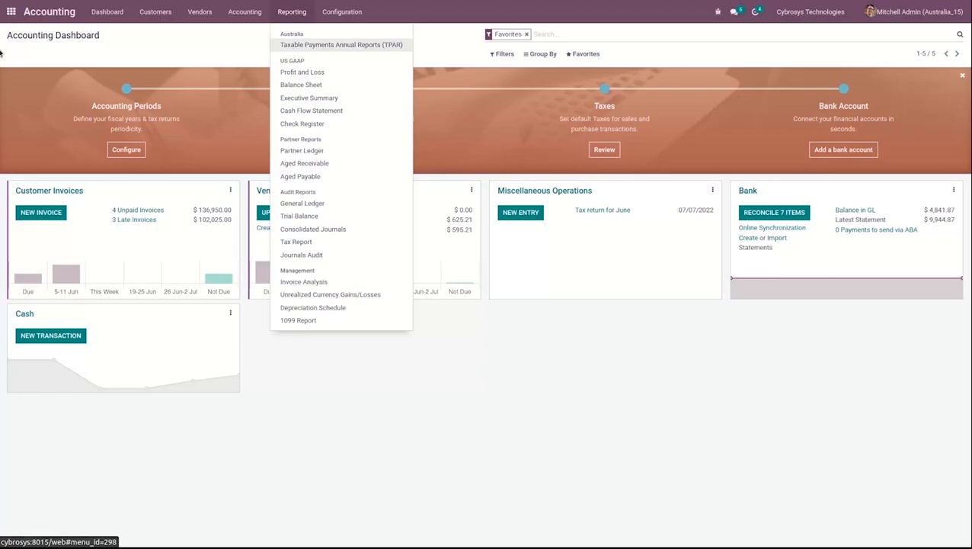
Step: Go back to the apps and search for l10n_au to review all the Australian localization modules
left_click(11, 11)
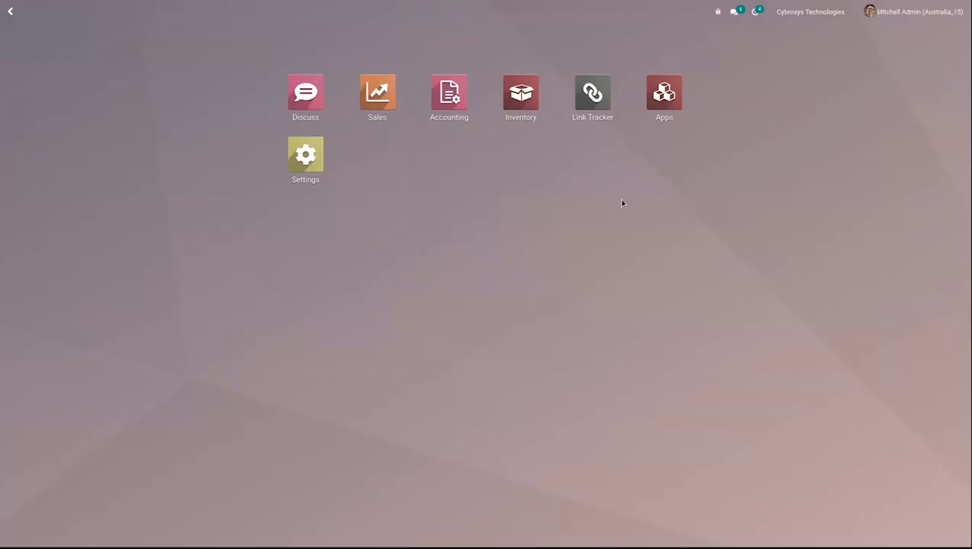
left_click(683, 133)
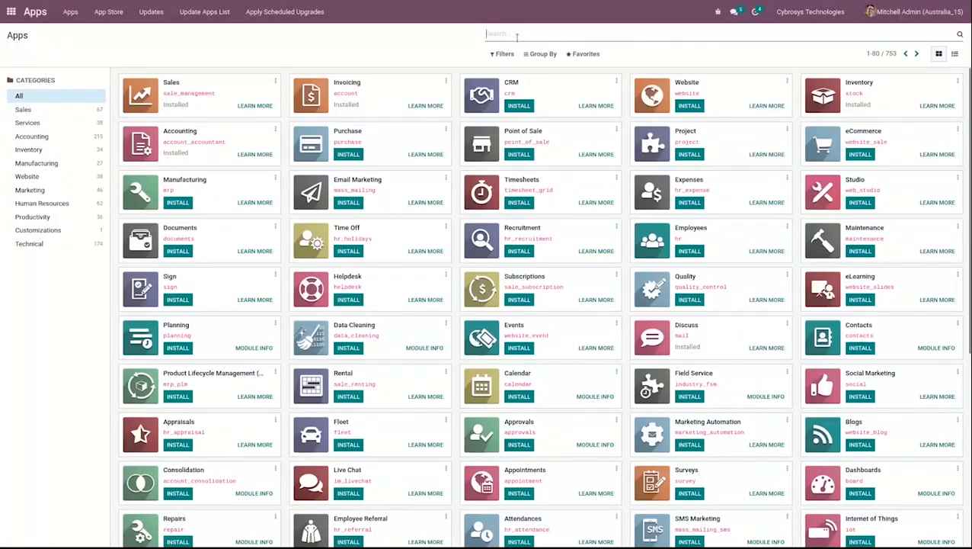
left_click(517, 35)
type("l10n_au")
key("Return")
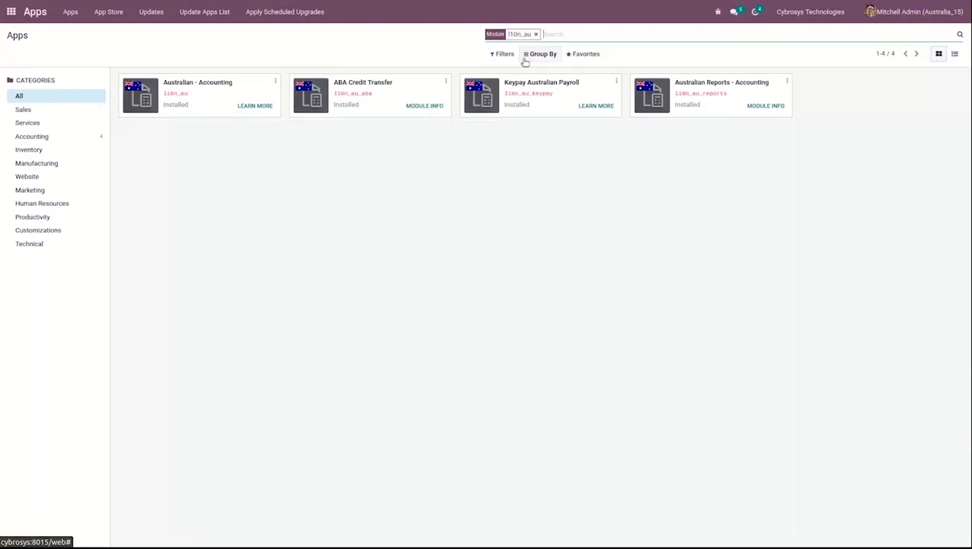